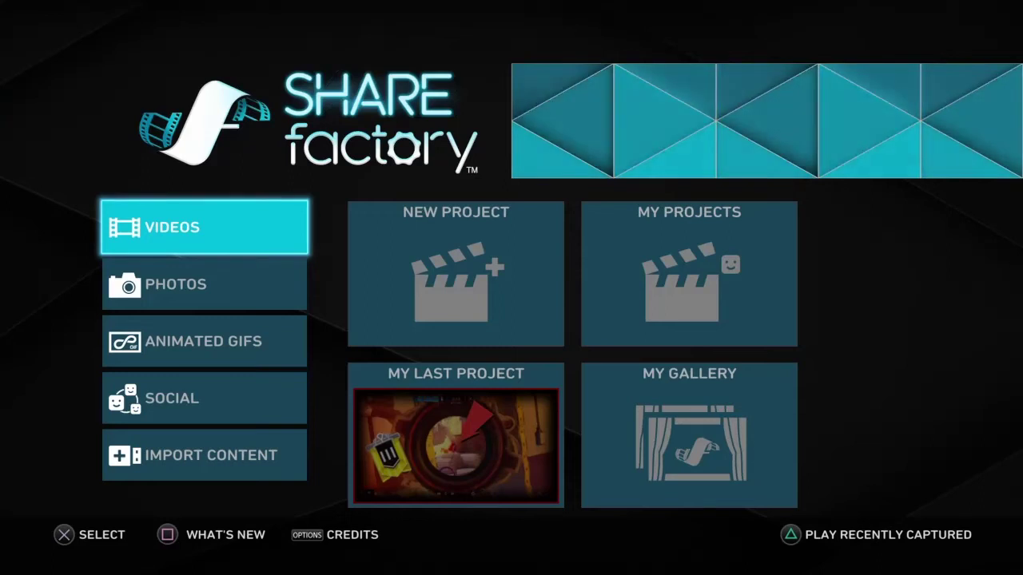
key("Down")
key("Up")
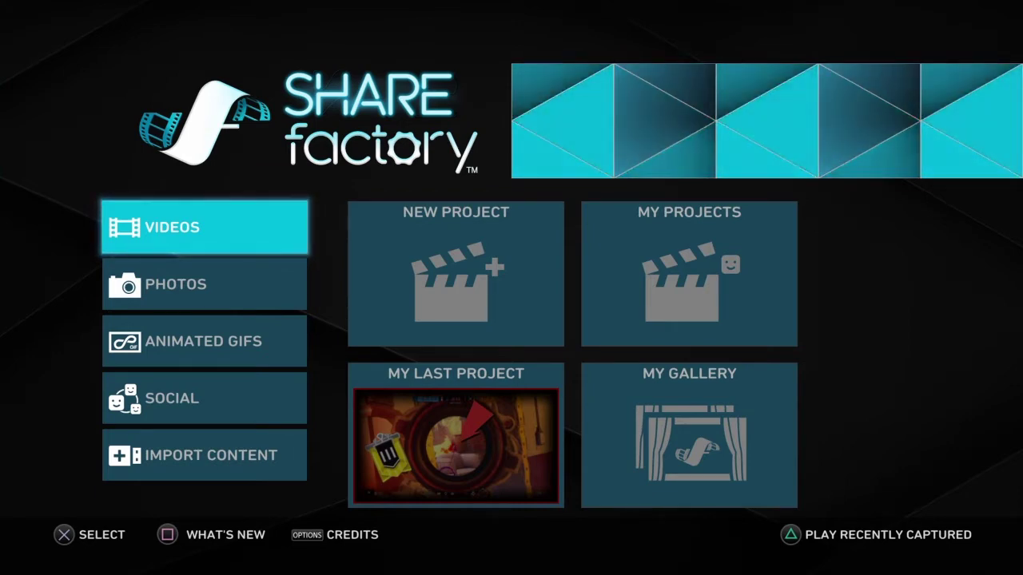
key("Down")
key("Up")
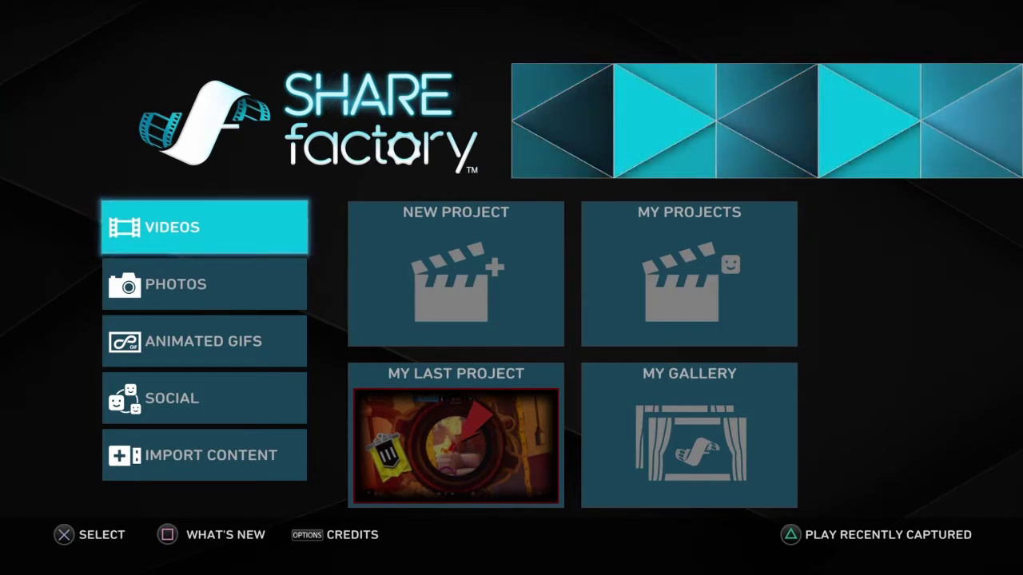
Start a new photo project.
key("Down")
key("Right")
key("Left")
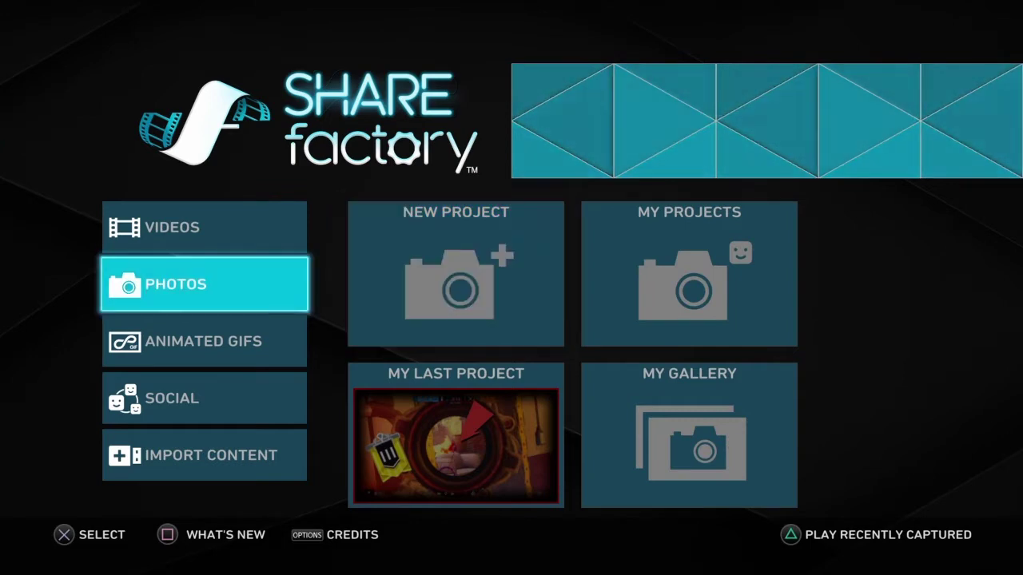
key("Right")
key("Left")
key("Right")
key("Down")
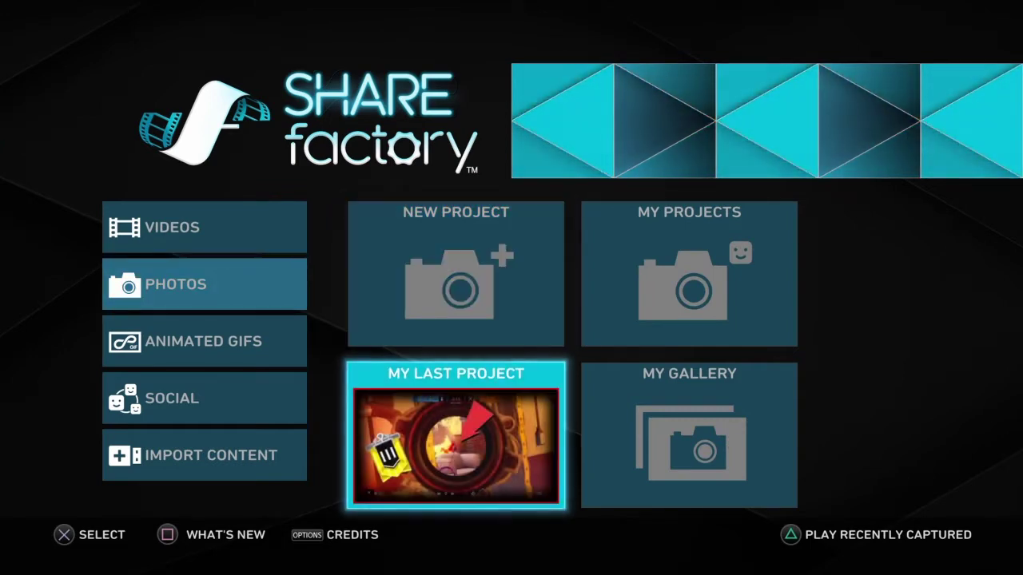
key("Up")
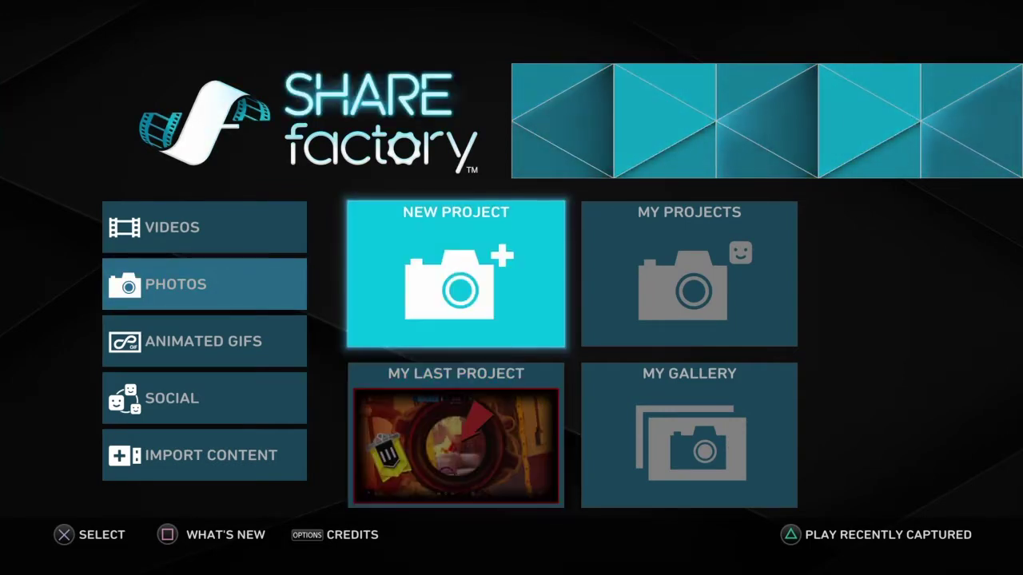
key("Down")
key("Up")
key("Return")
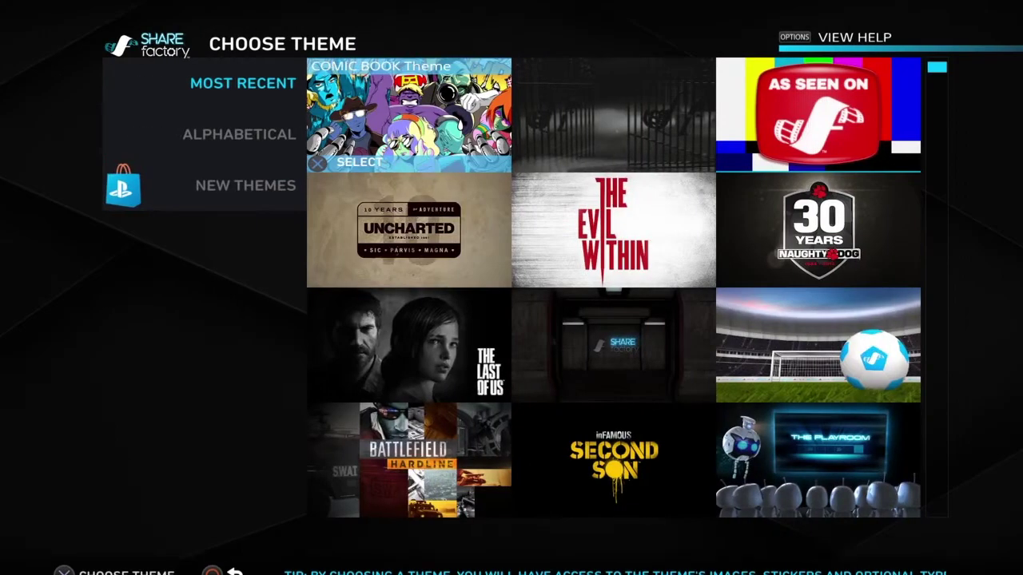
Choose the PlayStation®4 Theme for the photo project.
key("Down")
key("Down")
key("Down")
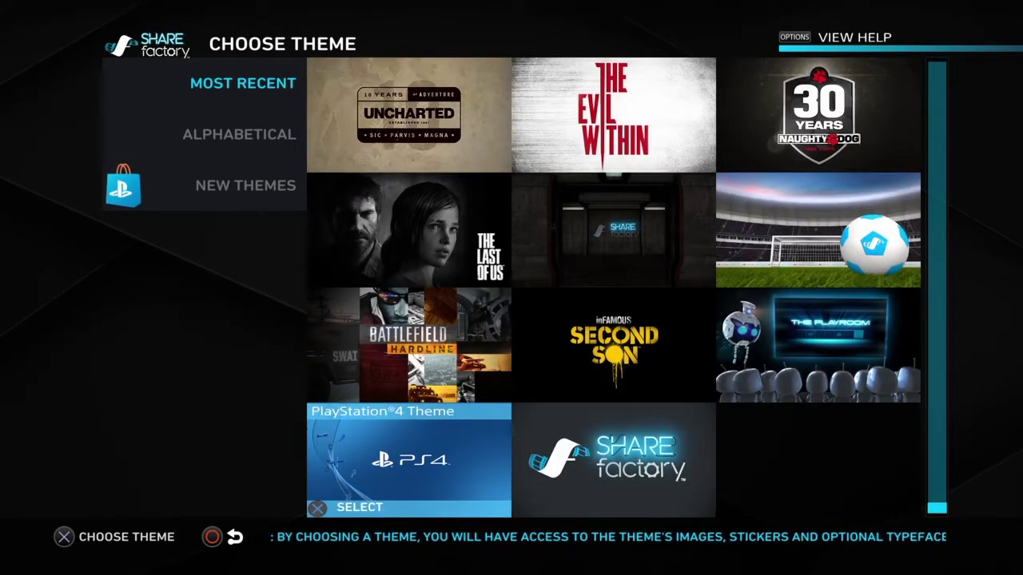
key("Return")
Find the Rainbow Six Siege screenshot of the character with a taped mouth and purple gun, and add it to the one-frame project.
key("Right")
key("Right")
key("Down")
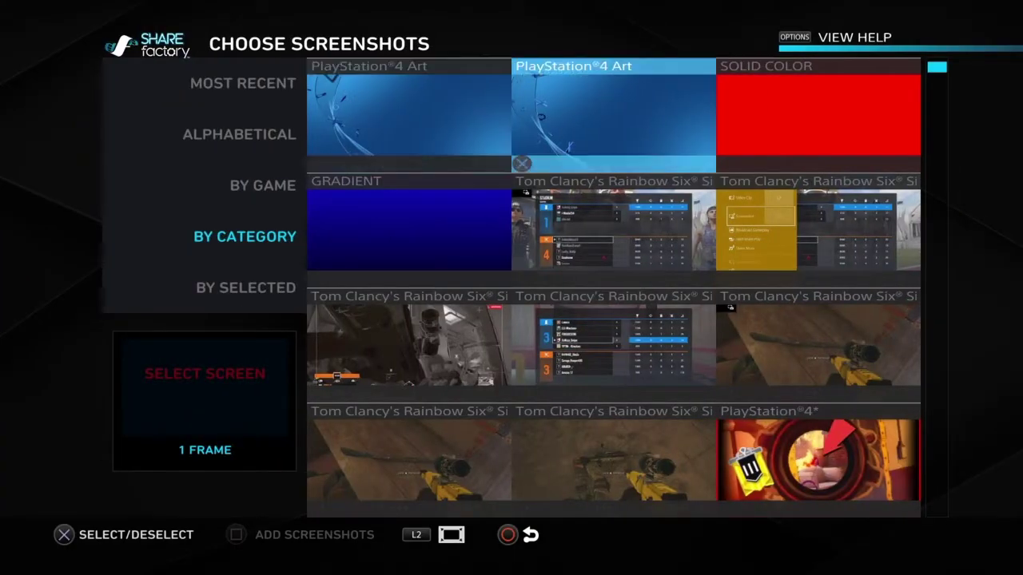
key("Down")
key("Down")
key("Left")
key("Left")
key("Down")
key("Down")
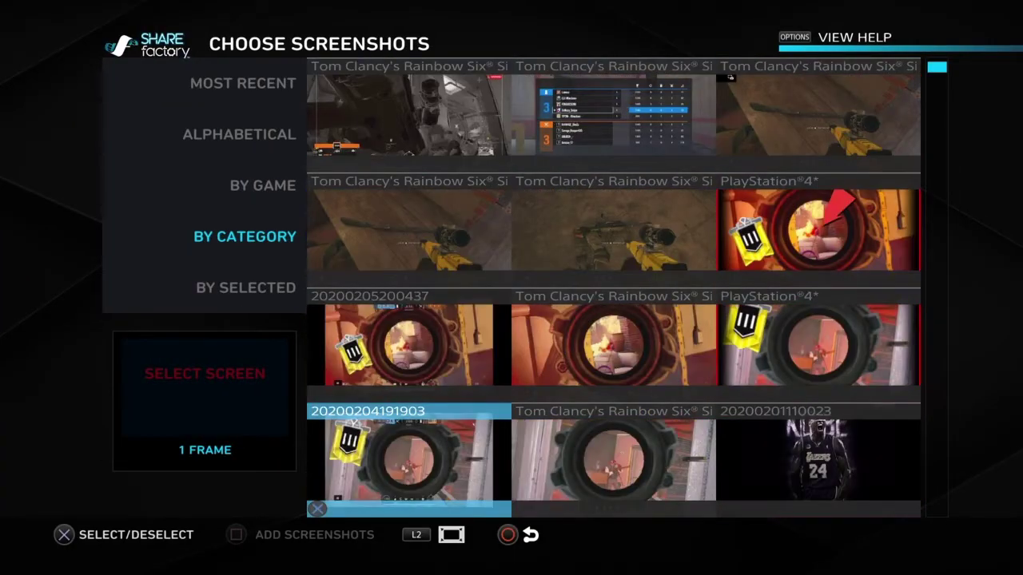
key("Right")
key("Right")
key("Down")
key("Down")
key("Down")
key("Down")
key("Down")
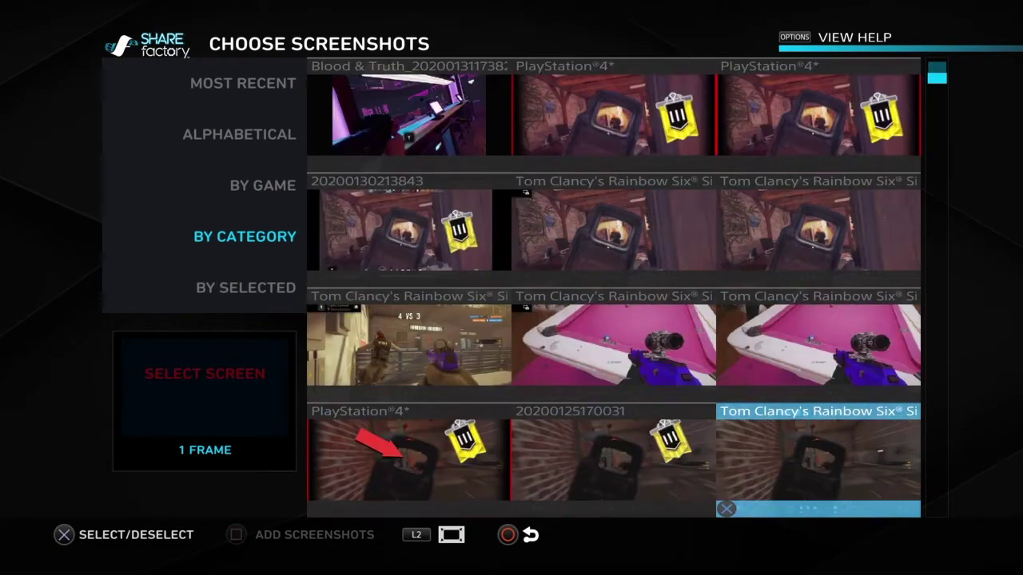
key("Up")
key("Up")
key("Up")
key("Up")
key("Down")
key("Down")
key("Down")
key("Down")
key("Down")
key("Down")
key("Down")
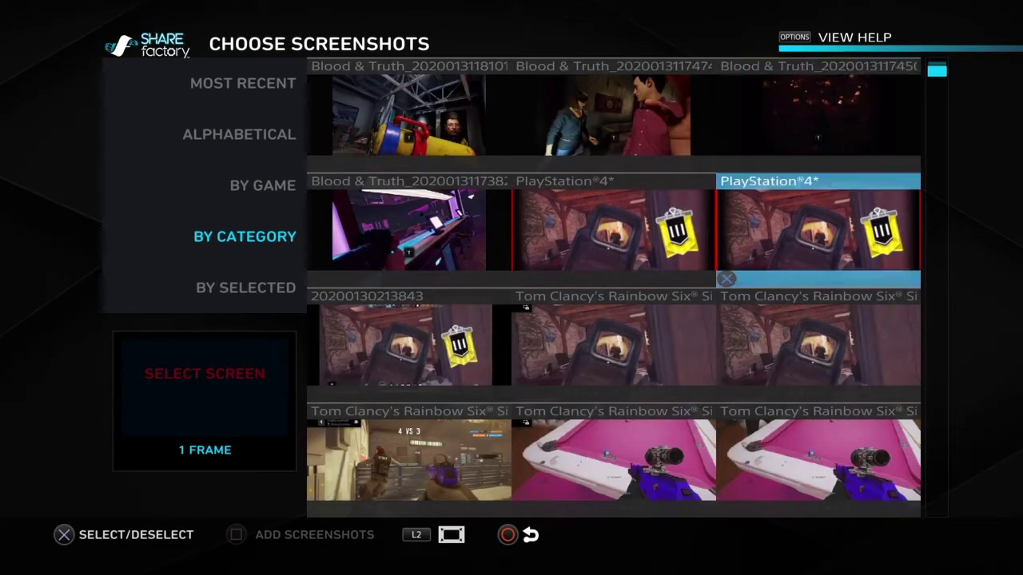
key("Down")
key("Down")
key("Down")
key("Down")
key("Down")
key("Down")
key("Down")
key("Down")
key("Down")
key("Down")
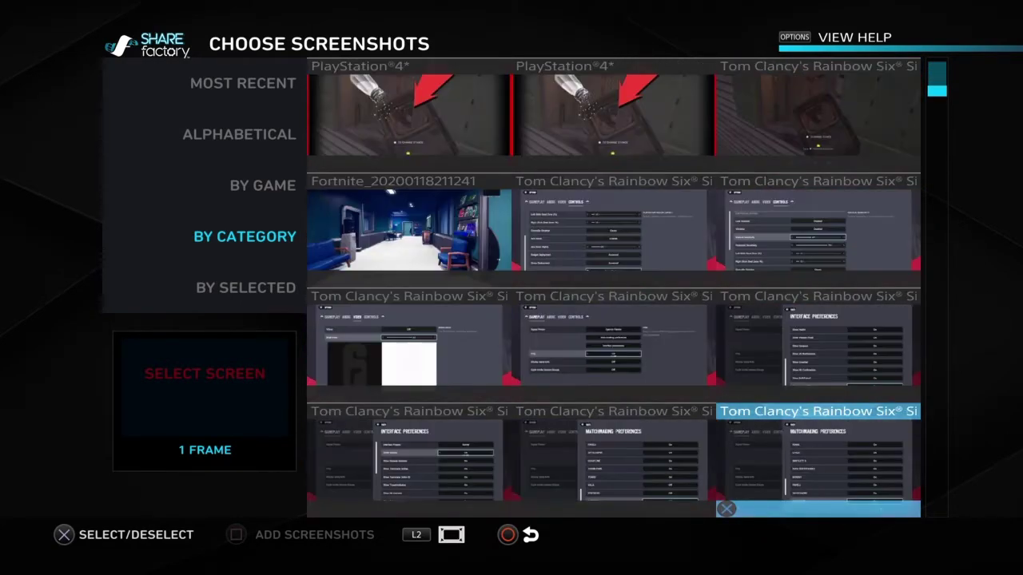
key("Down")
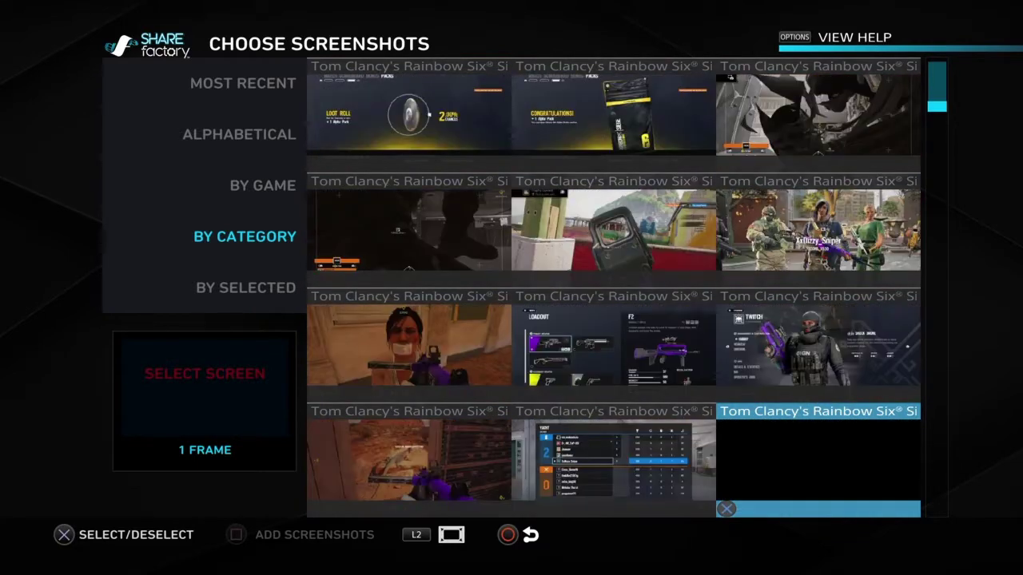
key("Left")
key("Left")
key("Up")
key("Return")
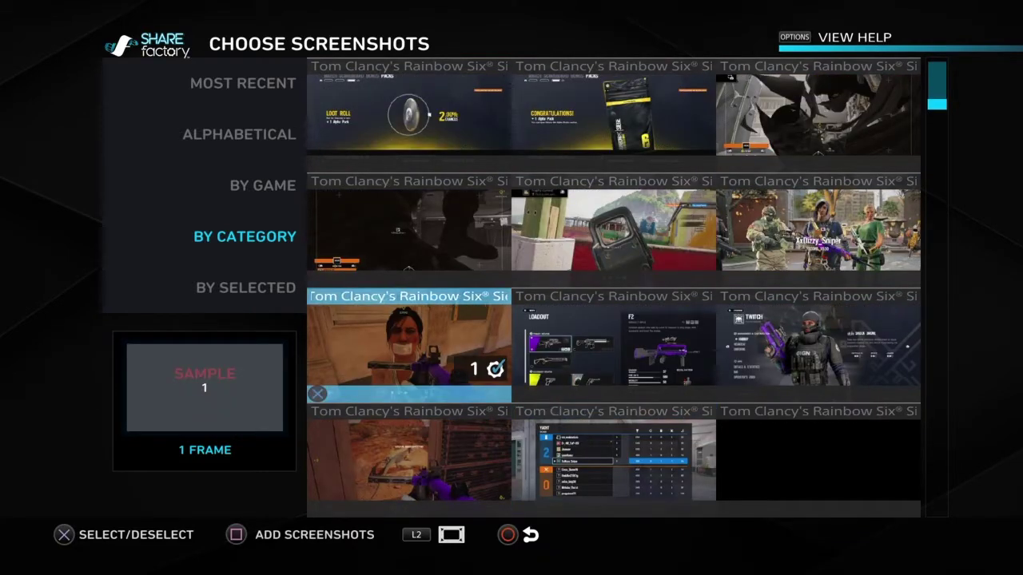
key("s")
key("Return")
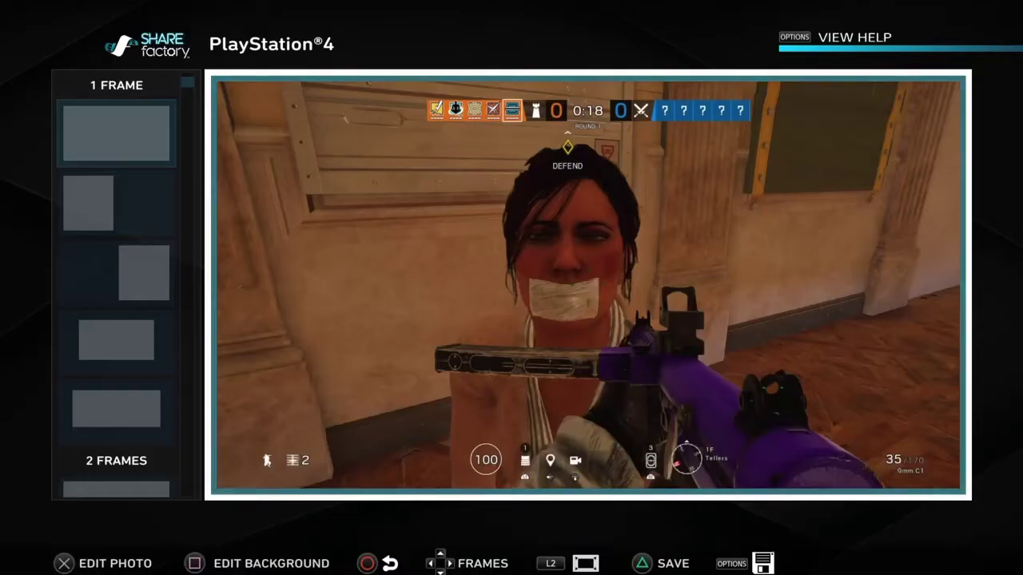
Apply the Time Bender Vignette to the photo.
key("Left")
key("Return")
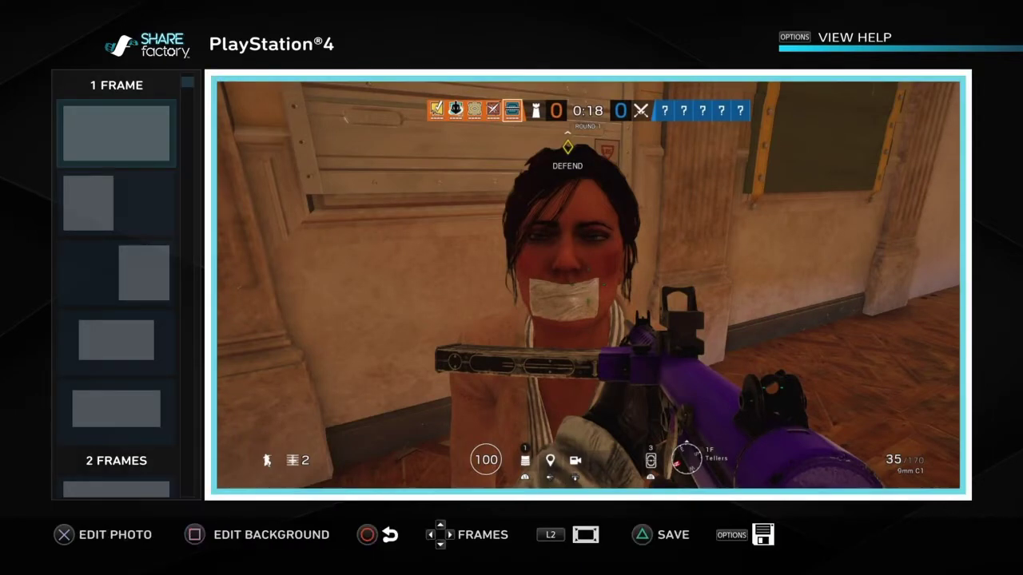
key("Return")
key("Right")
key("Down")
key("Right")
key("Return")
key("Return")
key("Return")
key("Right")
key("Down")
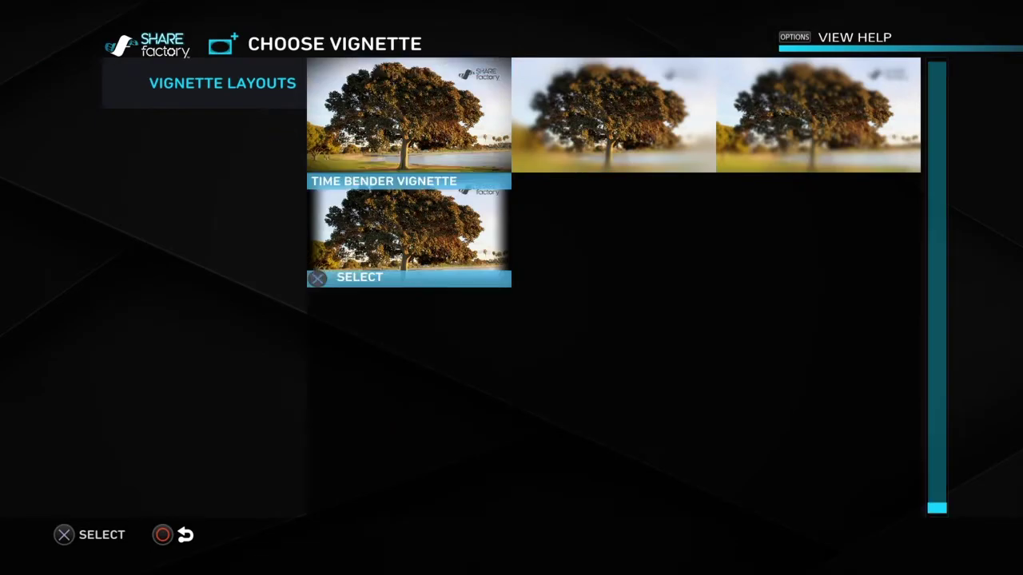
key("Return")
Replace the photo's vignette with the strong blur layout.
key("Return")
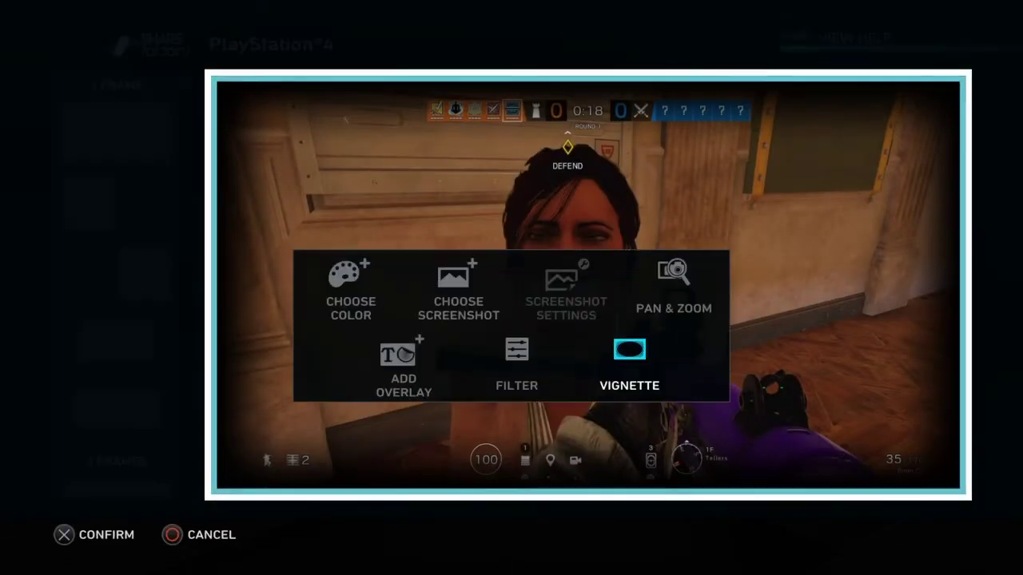
key("Return")
key("Left")
key("Return")
key("Right")
key("Right")
key("Return")
Change the photo's vignette to the lighter blur layout that keeps the face and gun sharp.
key("Return")
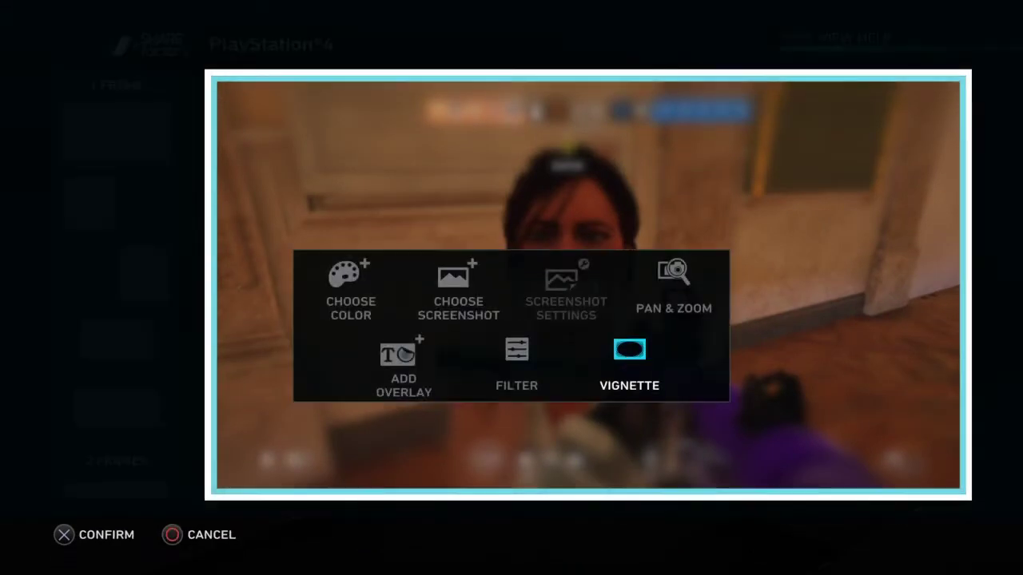
key("Return")
key("Return")
key("Right")
key("Return")
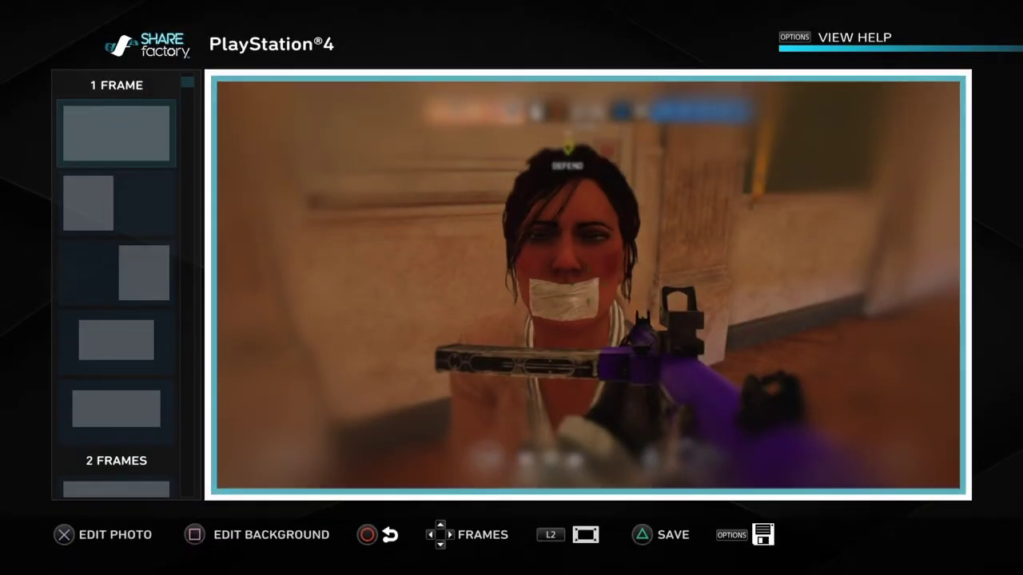
key("Return")
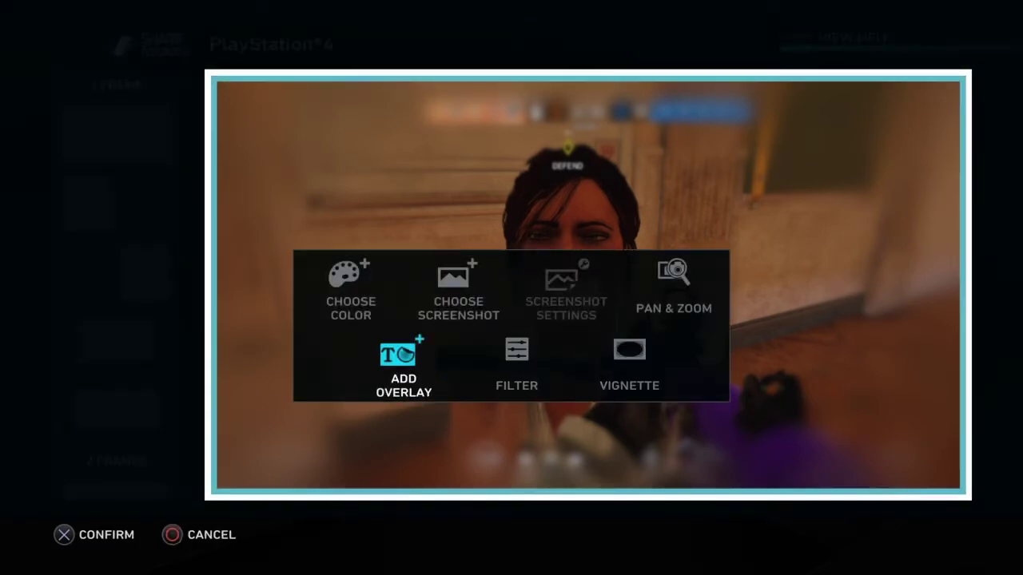
key("Left")
key("Return")
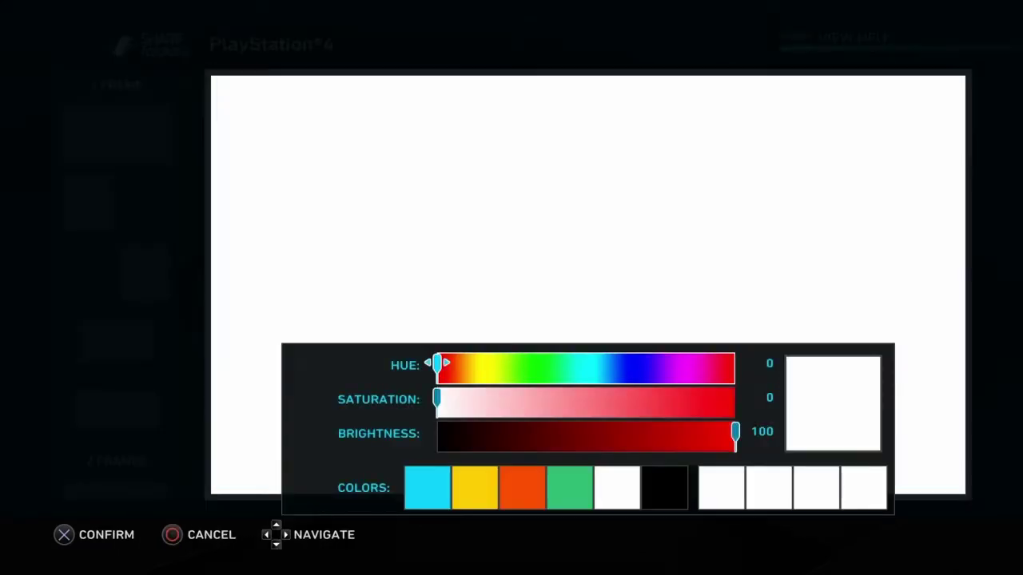
key("Escape")
key("Return")
key("Down")
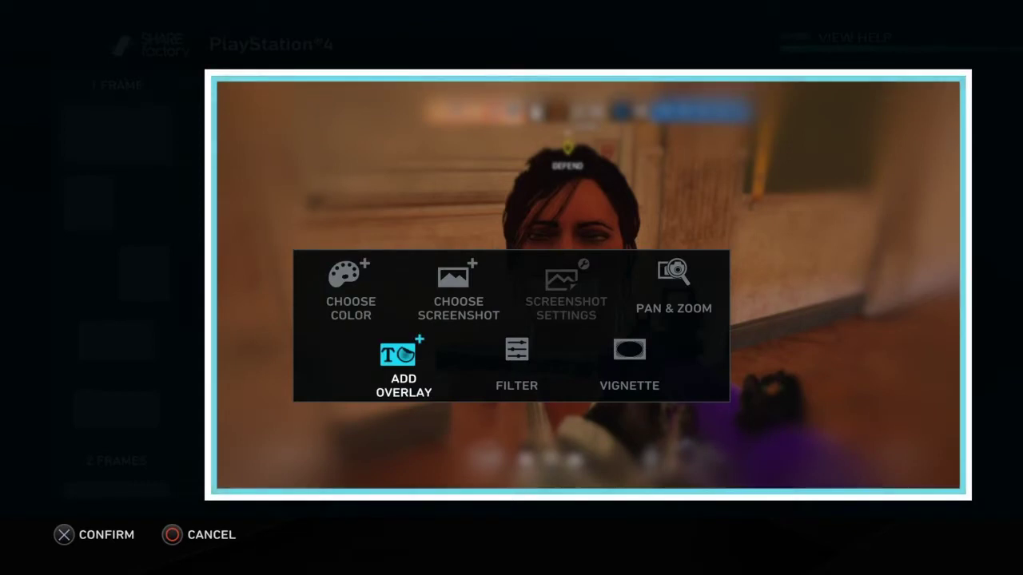
key("Escape")
Set the background color around the photo to solid red, with the hue at 360 and the saturation raised.
key("s")
key("Right")
key("Left")
key("Return")
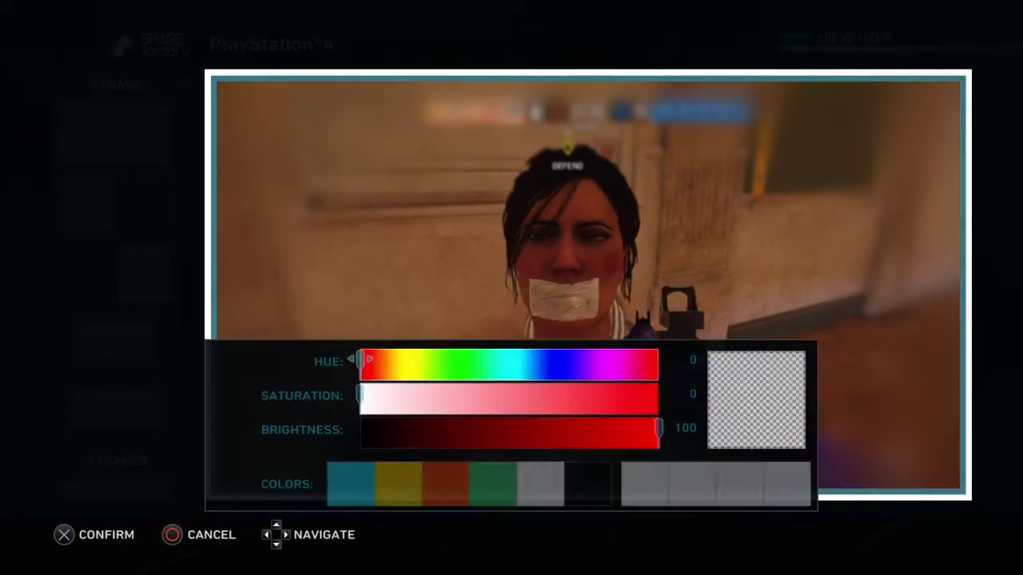
key("Right")
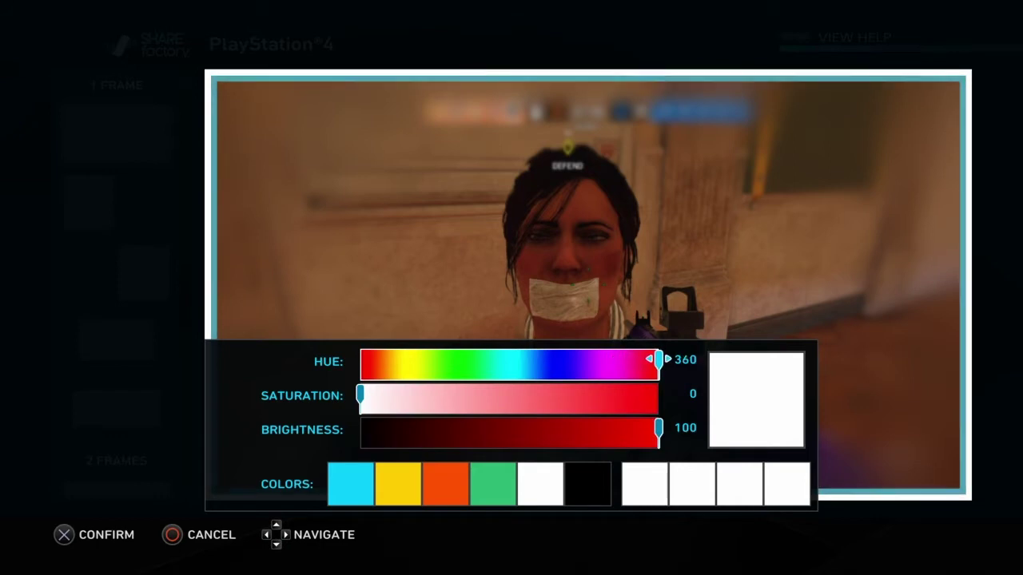
key("Down")
key("Down")
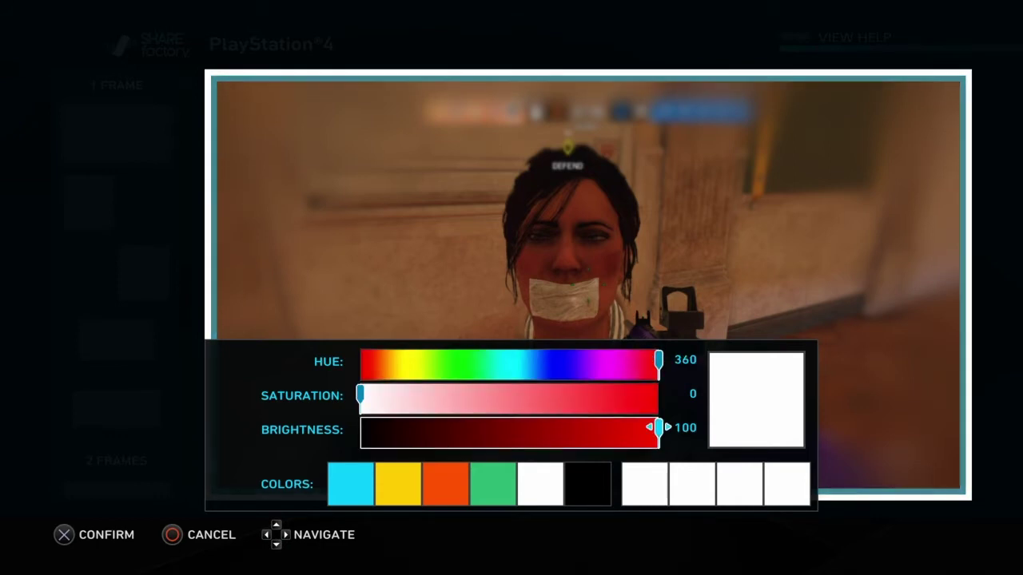
key("Up")
key("Right")
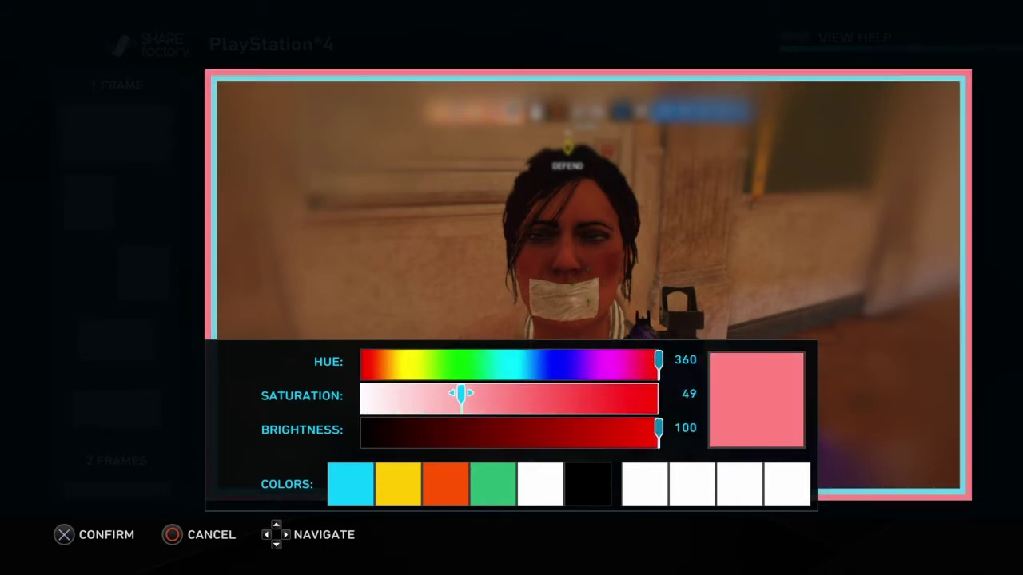
key("Return")
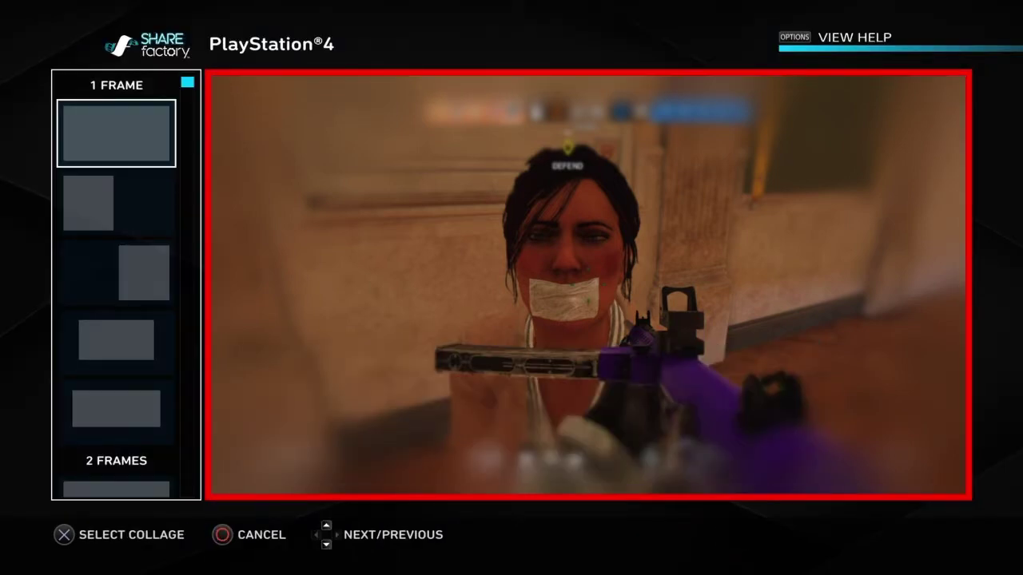
Look through the stickers available as overlays for the photo, and return to the project without adding one.
key("Return")
key("Right")
key("Down")
key("Up")
key("Down")
key("Return")
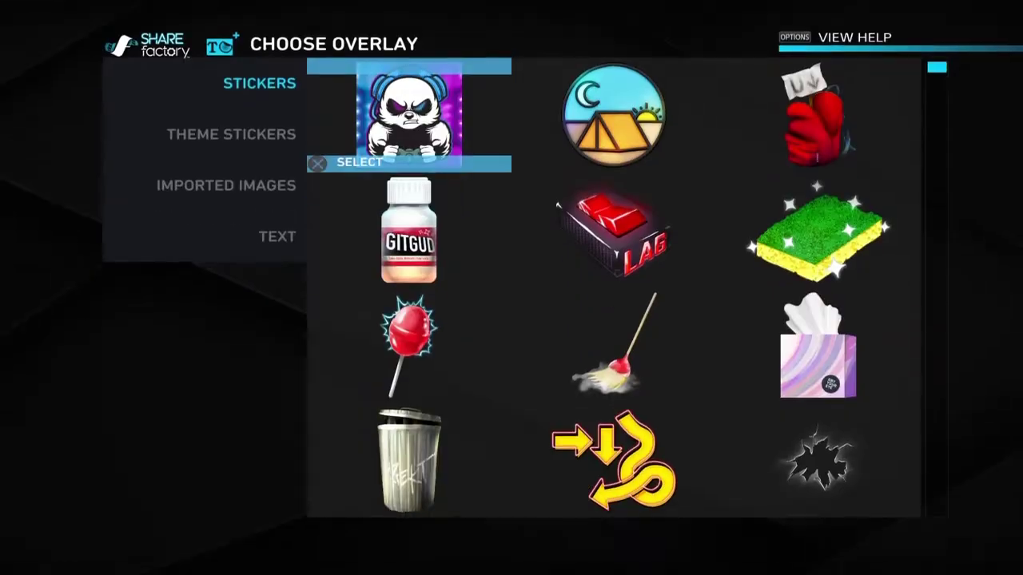
key("Down")
key("Up")
key("Left")
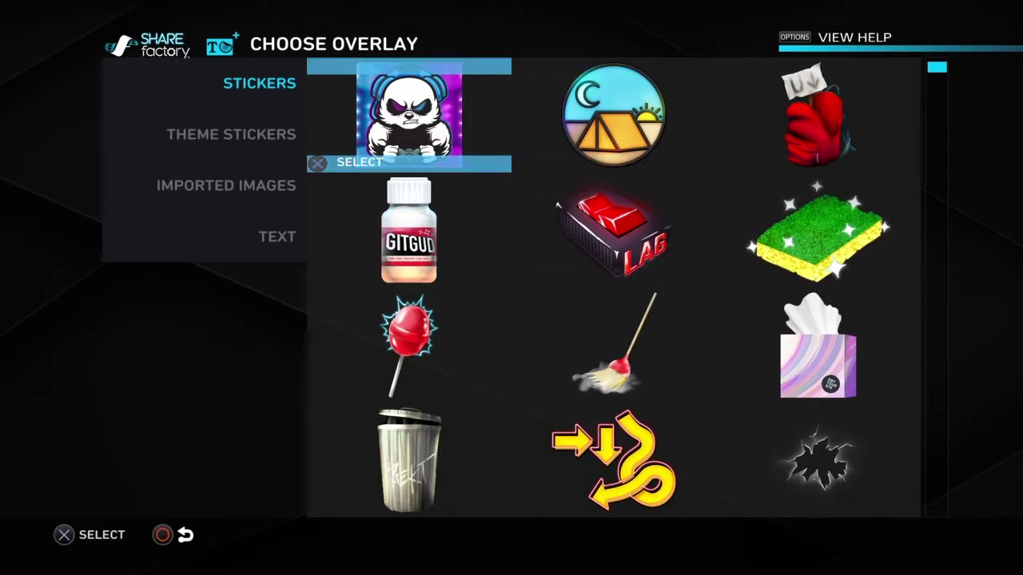
key("Right")
key("Down")
key("Down")
key("Down")
key("Down")
key("Down")
key("Down")
key("Down")
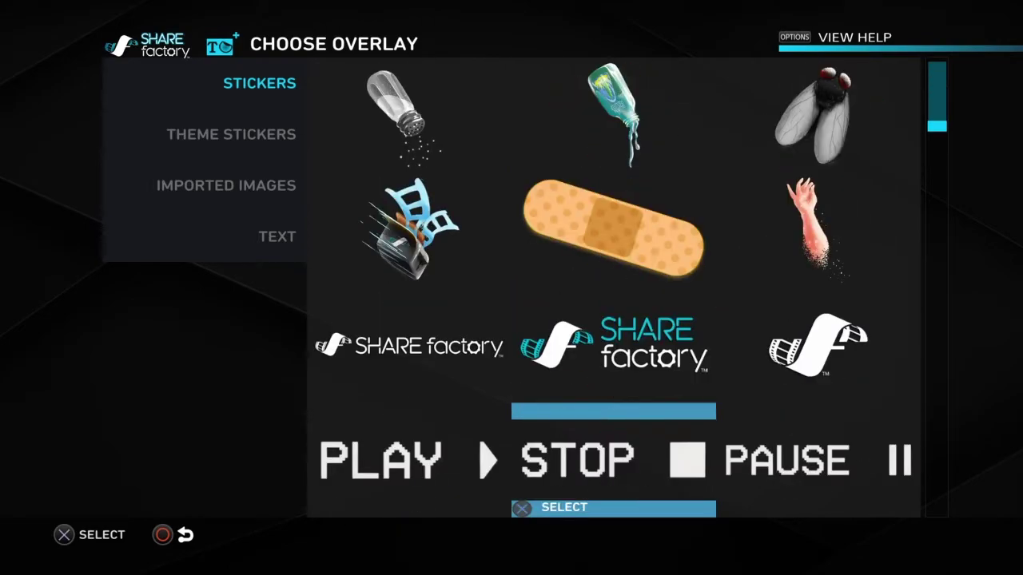
key("Down")
key("Down")
key("Down")
key("Down")
key("Down")
key("Down")
key("Down")
key("Down")
key("Down")
key("Down")
key("Down")
key("Down")
key("Down")
key("Down")
key("Down")
key("Down")
key("Down")
key("Down")
key("Down")
key("Down")
key("Up")
key("Up")
key("Escape")
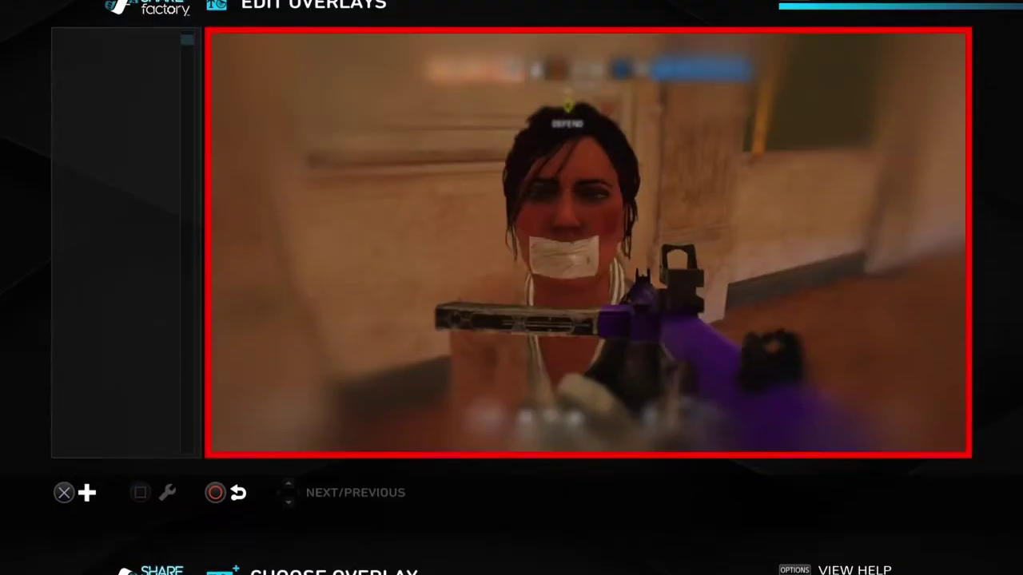
key("Return")
key("Escape")
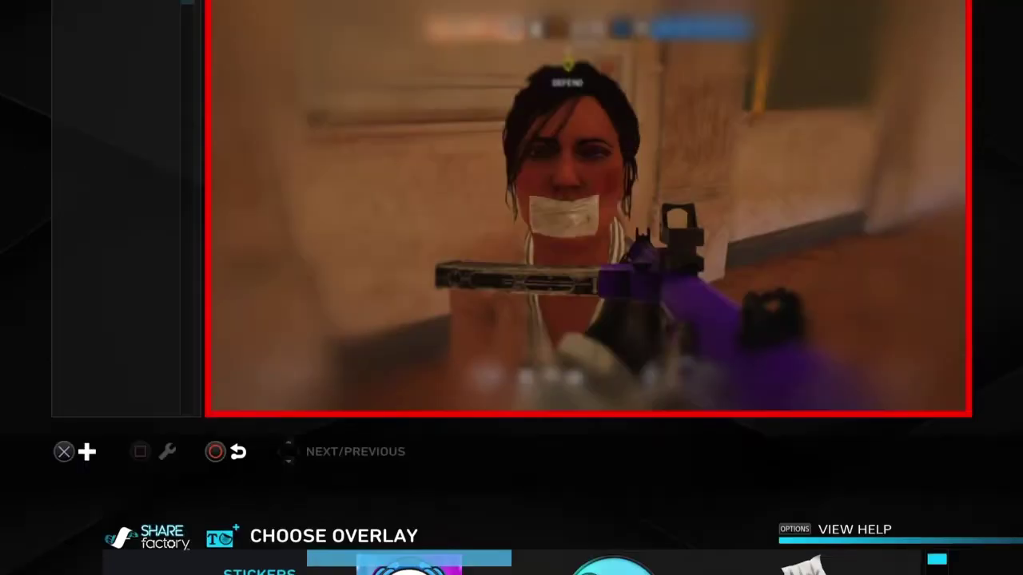
key("Escape")
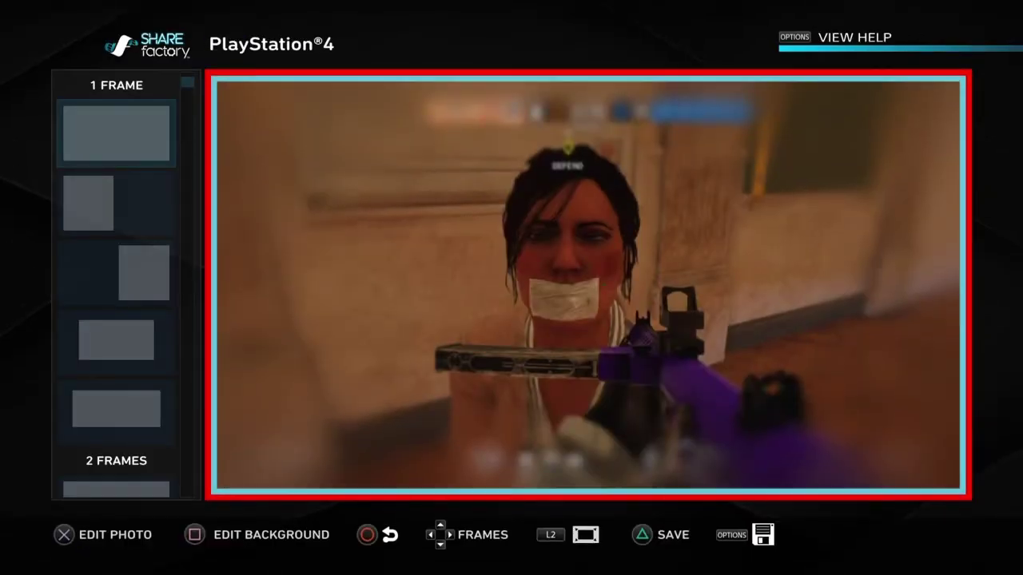
Save the edited photo as a rendered image.
key("ctrl+s")
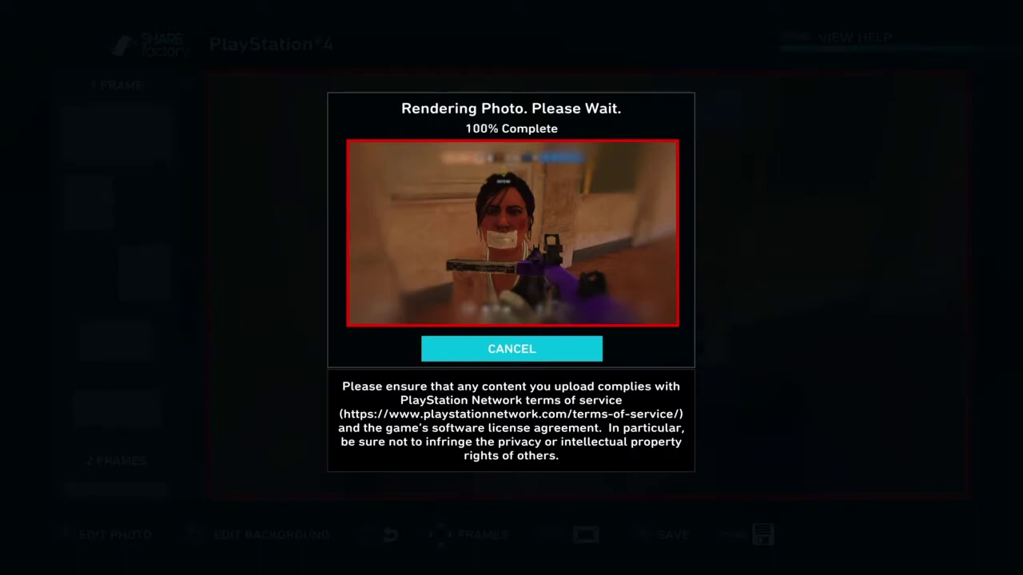
Postpone sharing the rendered photo, and save the photo project before exiting to the main menu.
key("Right")
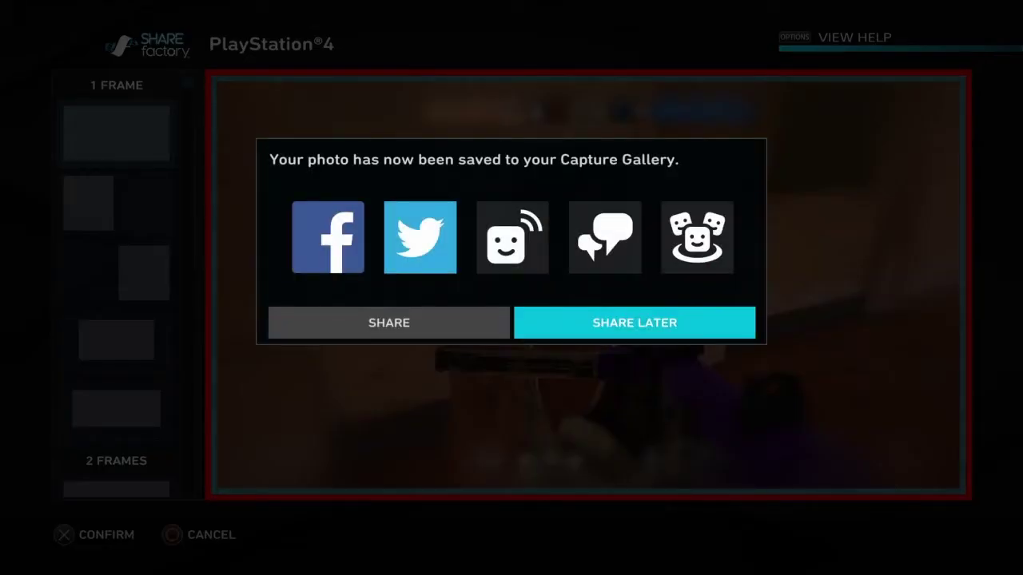
key("Return")
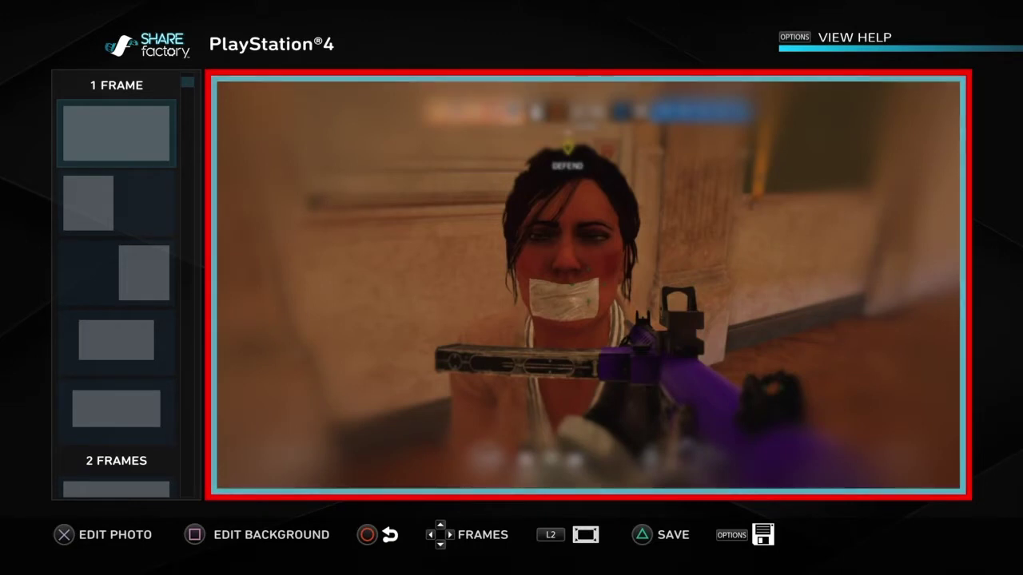
key("Escape")
key("Down")
key("Return")
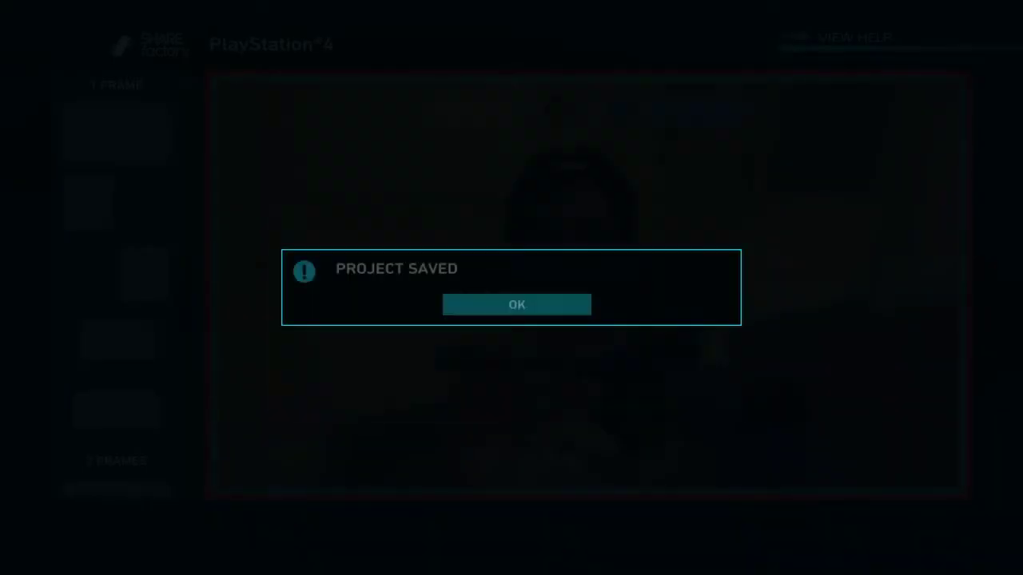
key("Return")
Start a new video project.
key("Left")
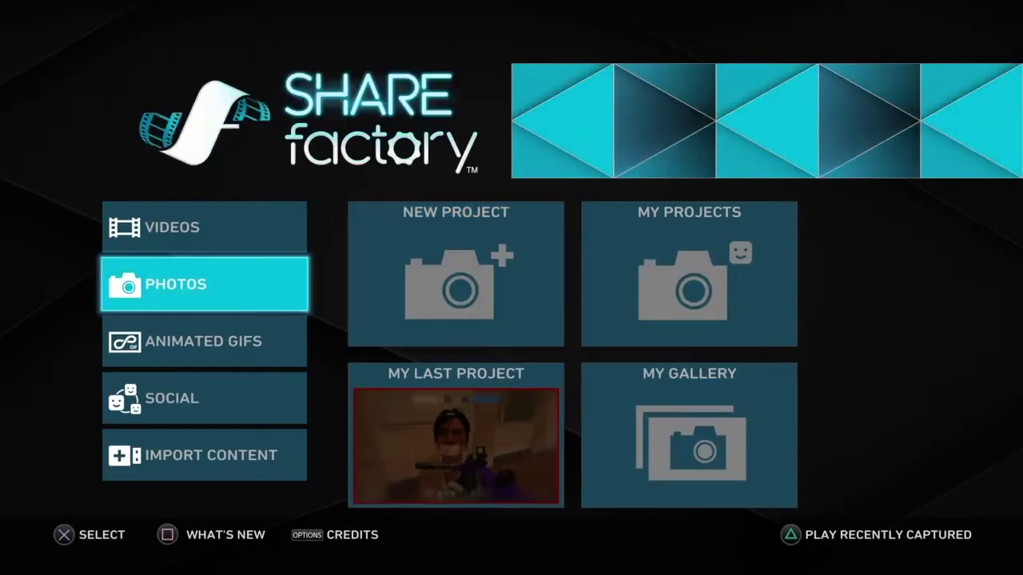
key("Up")
key("Right")
key("Down")
key("Up")
key("Down")
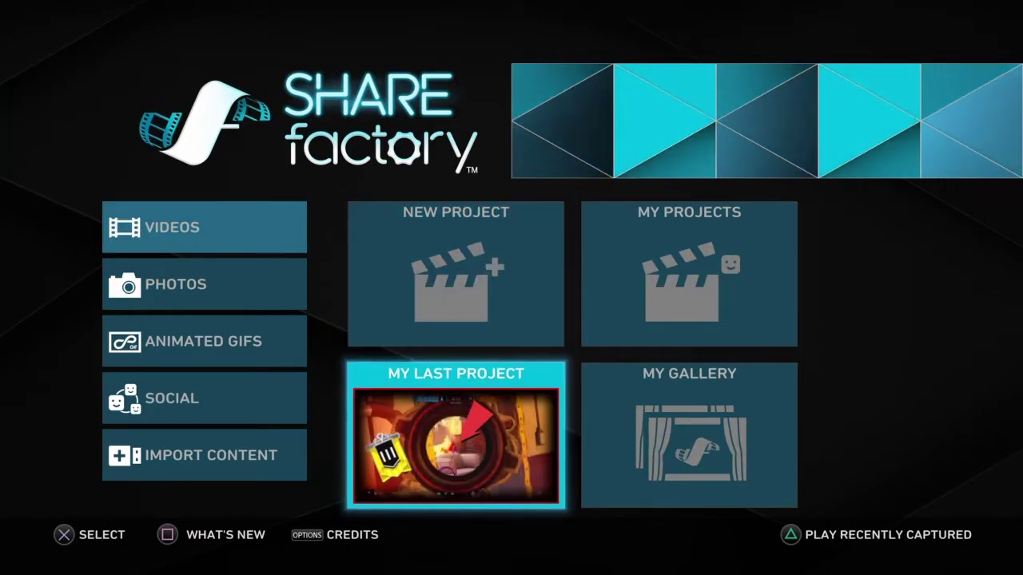
key("Up")
key("Return")
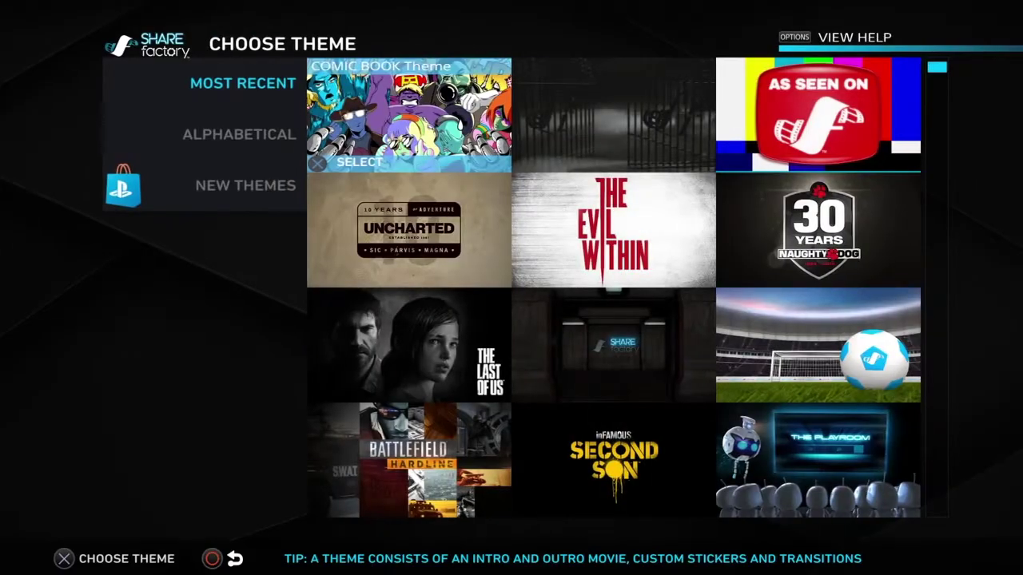
Choose the PlayStation®4 theme for the video project.
key("Down")
key("Down")
key("Right")
key("Down")
key("Down")
key("Left")
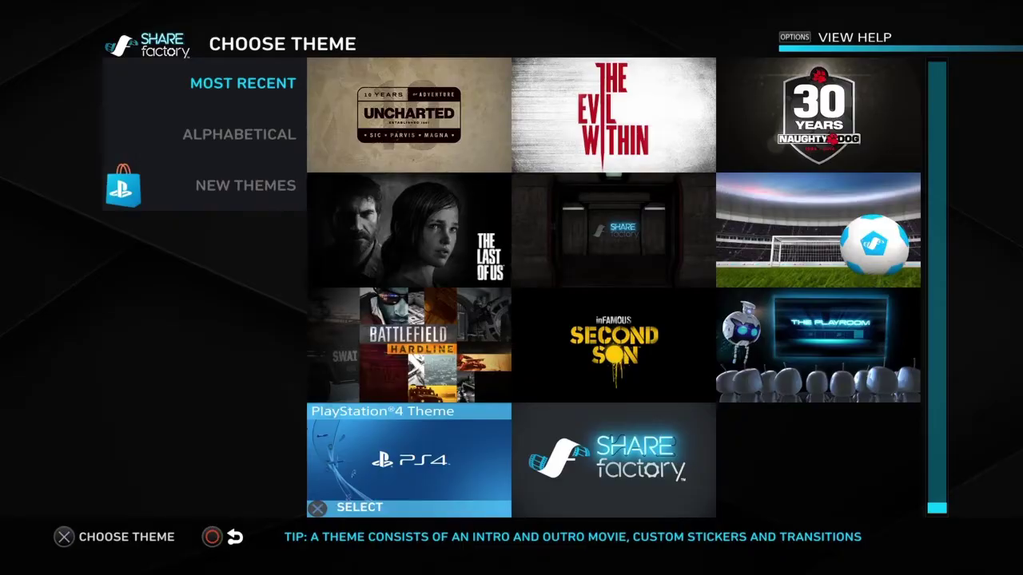
key("Return")
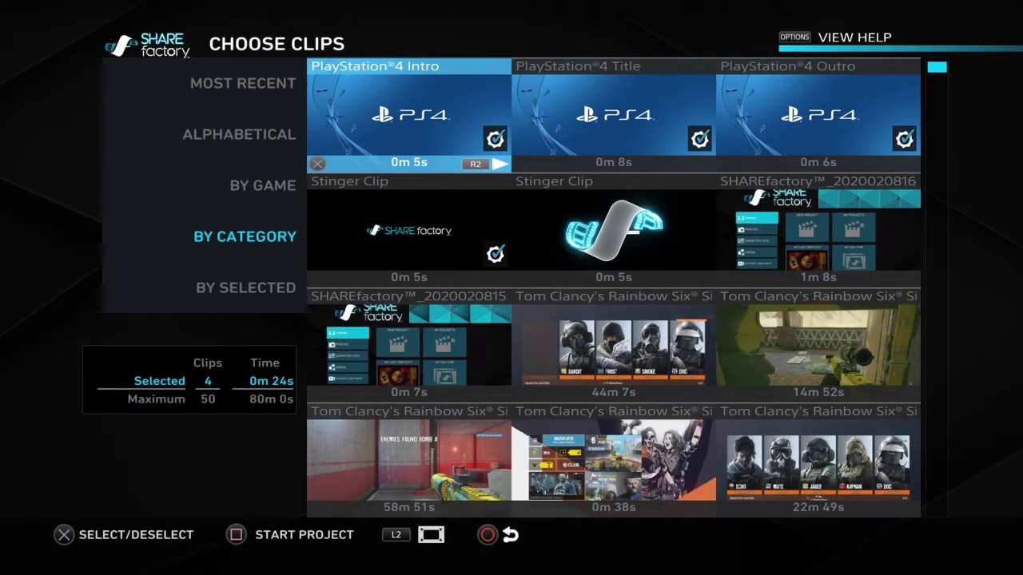
Deselect the preselected PlayStation®4 Intro, Title and Outro clips and the Stinger Clip.
key("Return")
key("Right")
key("Right")
key("Return")
key("Left")
key("Left")
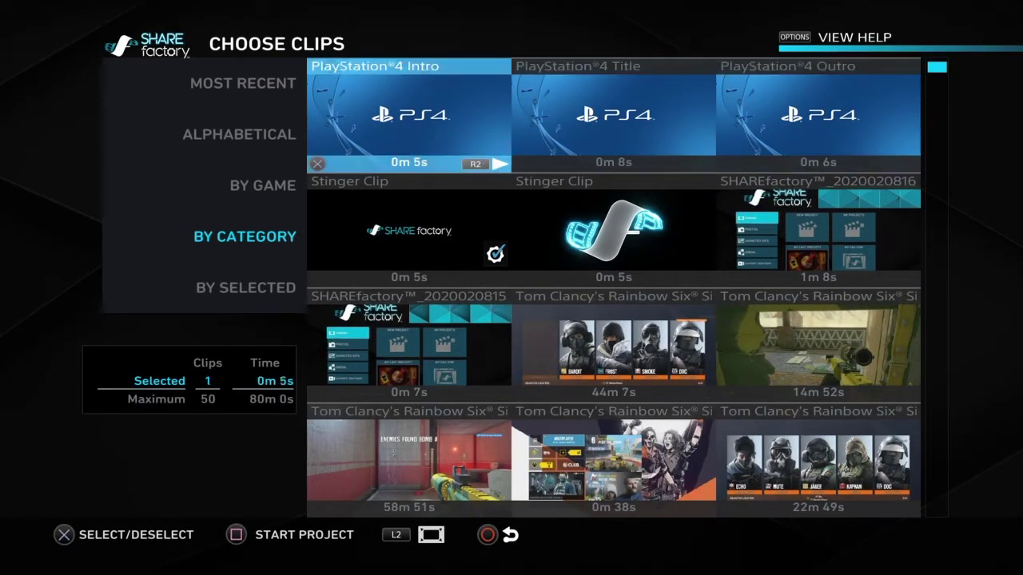
key("Down")
key("Return")
key("Right")
key("Left")
Select the 2-second Tom Clancy's Rainbow Six Siege clip and start the project with it.
key("Down")
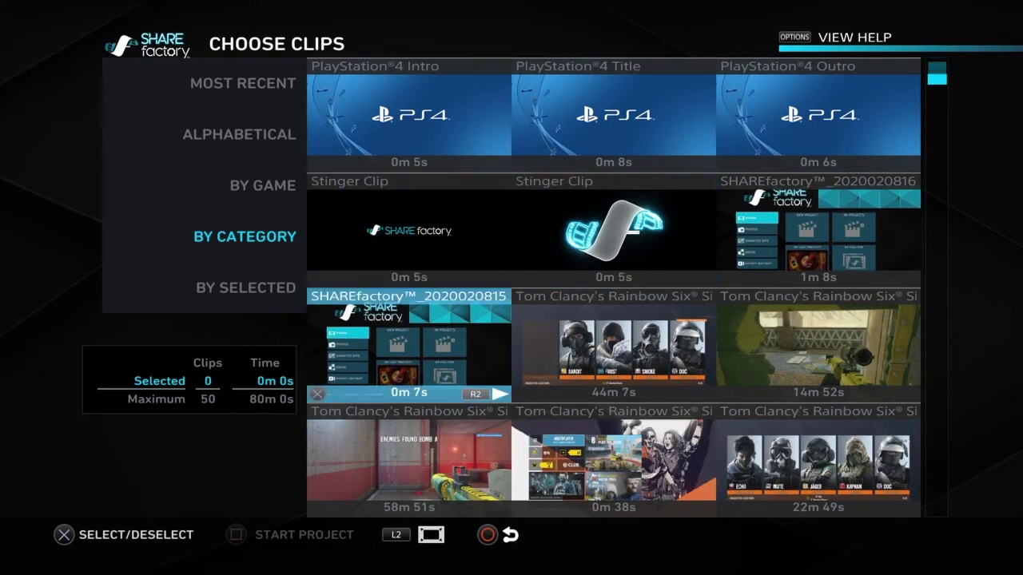
key("Right")
key("Right")
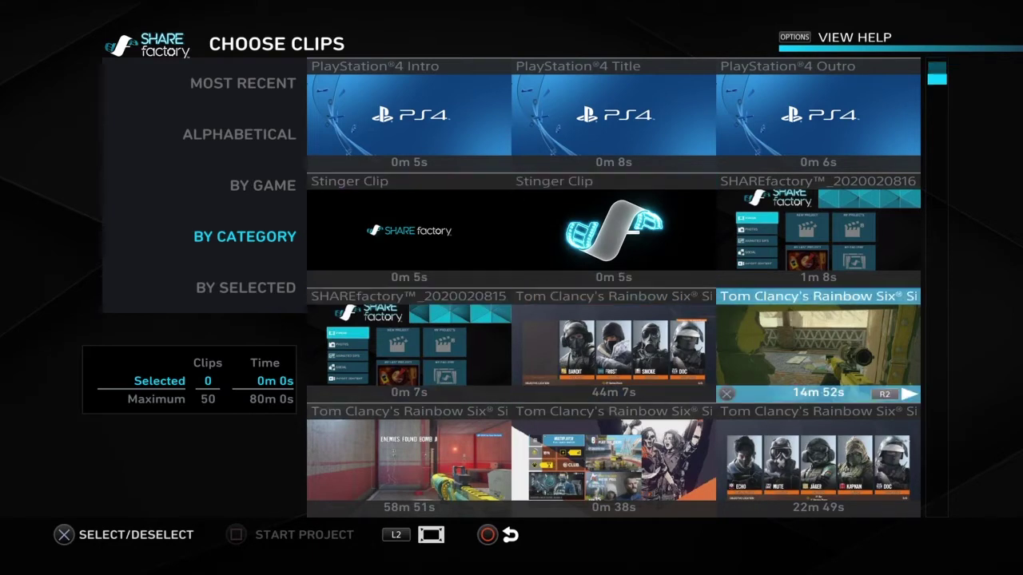
key("Down")
key("Down")
key("Down")
key("Left")
key("Left")
key("Up")
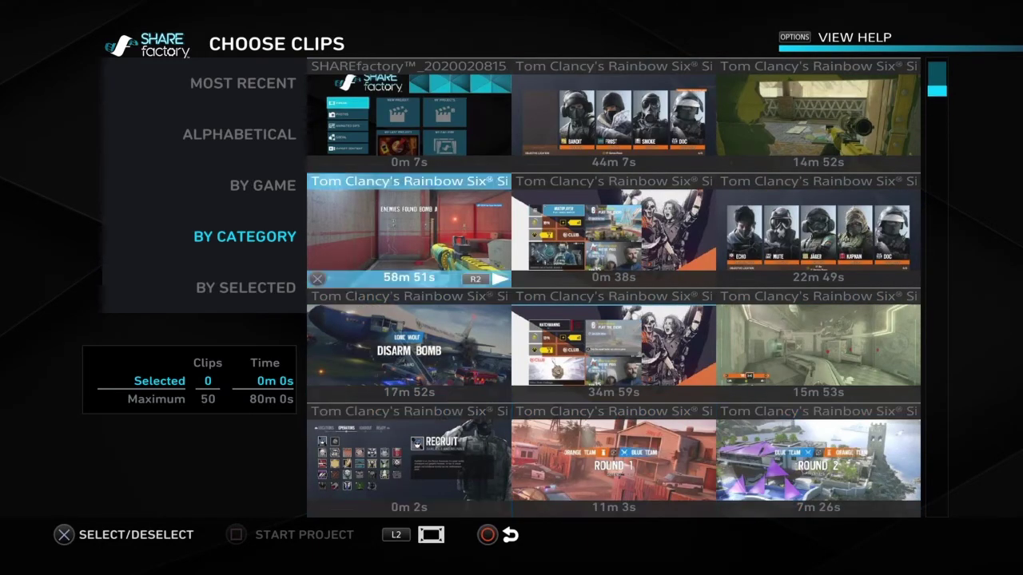
key("Down")
key("Down")
key("Up")
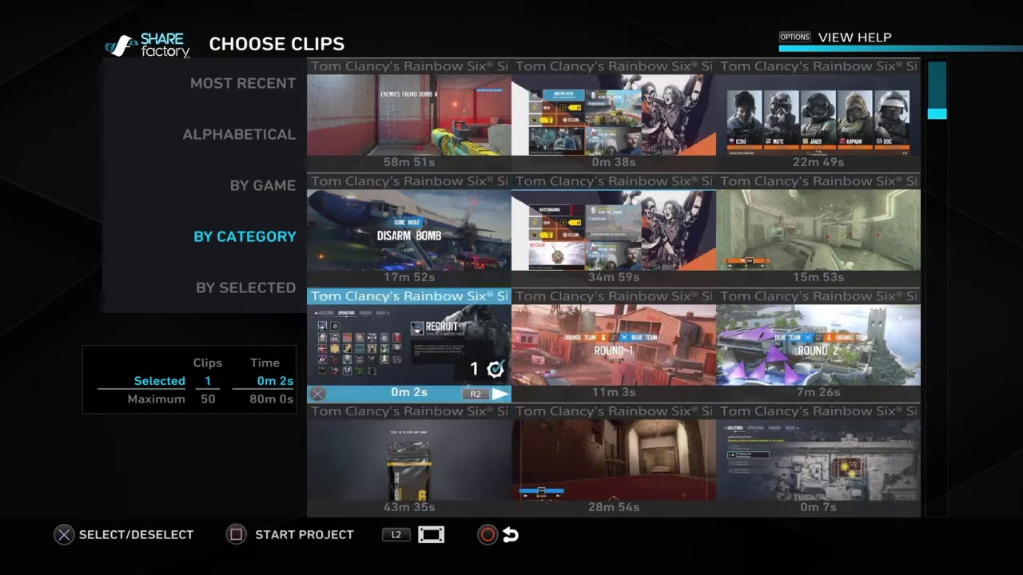
key("square")
key("Escape")
key("square")
key("Return")
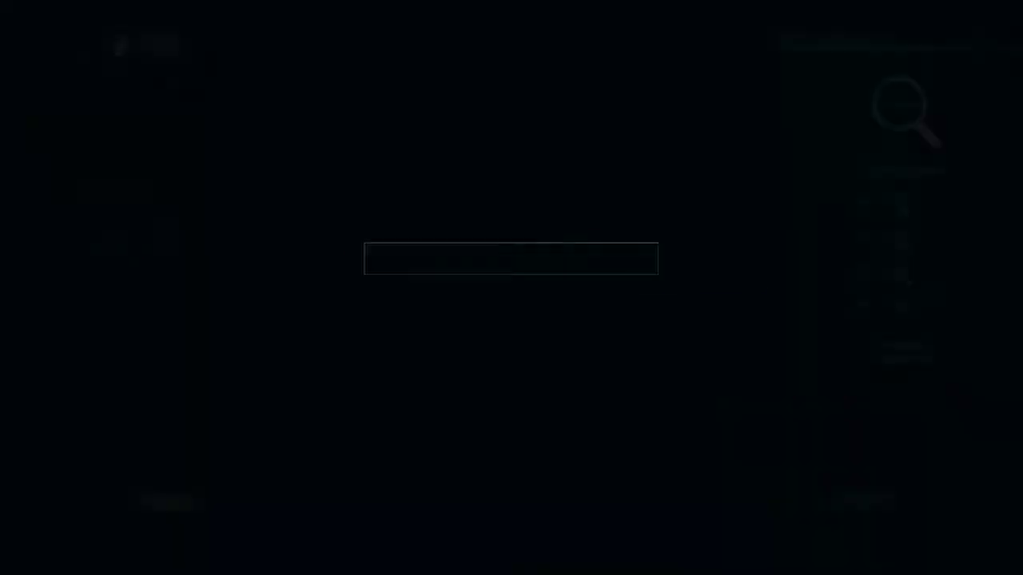
Insert the edited photo with the red border as a screenshot at the start of the timeline, ahead of the clip.
key("Right")
key("Return")
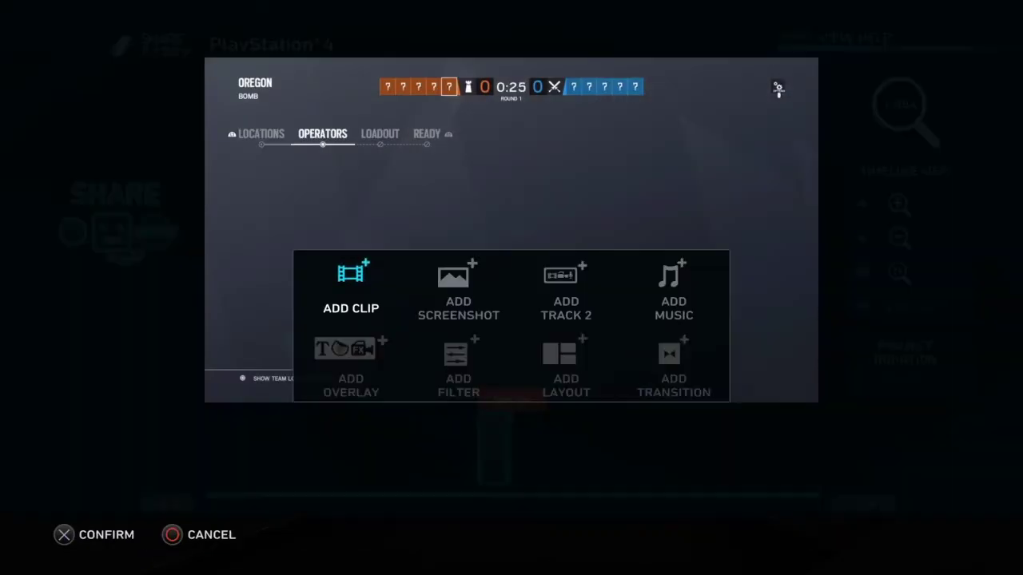
key("Escape")
key("Left")
key("Return")
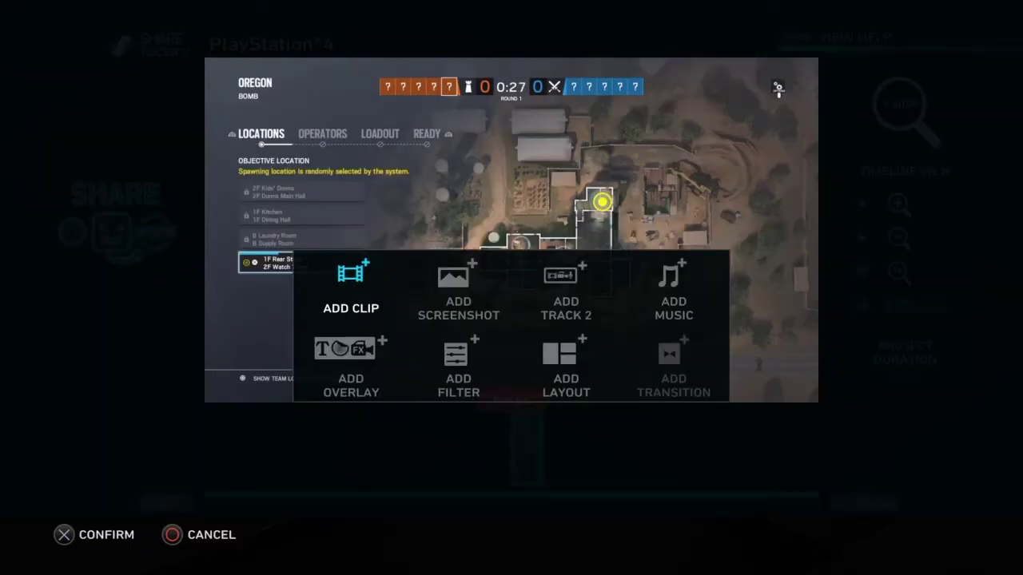
key("Return")
key("Down")
key("Down")
key("Down")
key("Down")
key("Up")
key("s")
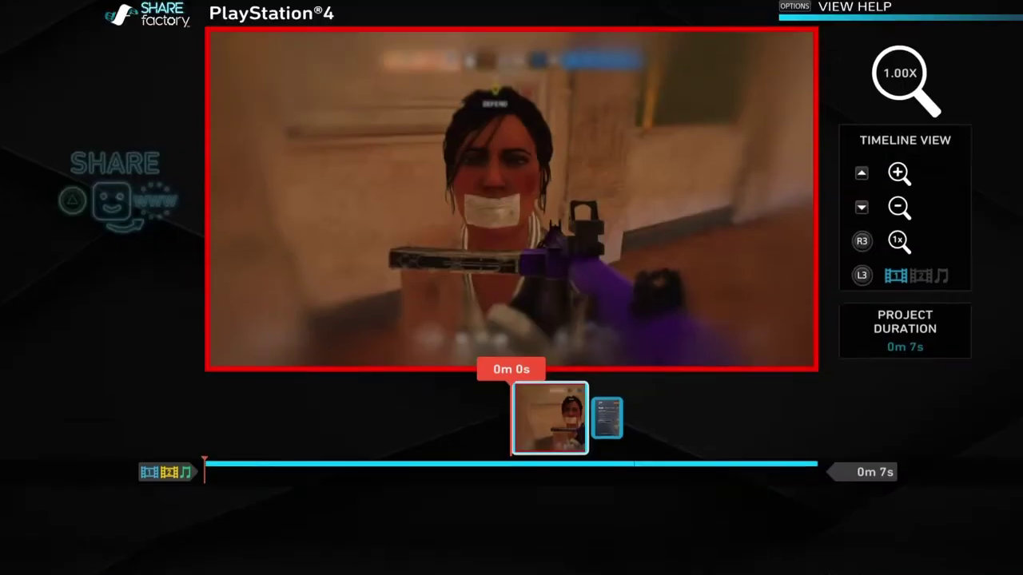
Generate the project thumbnail from the photo with the playhead at 2 seconds.
key("Right")
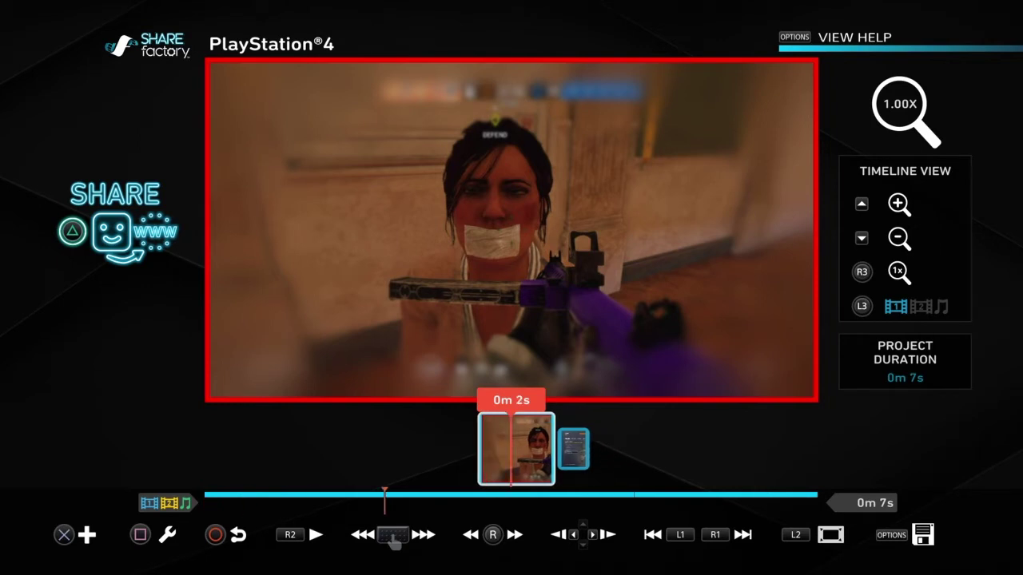
key("F3")
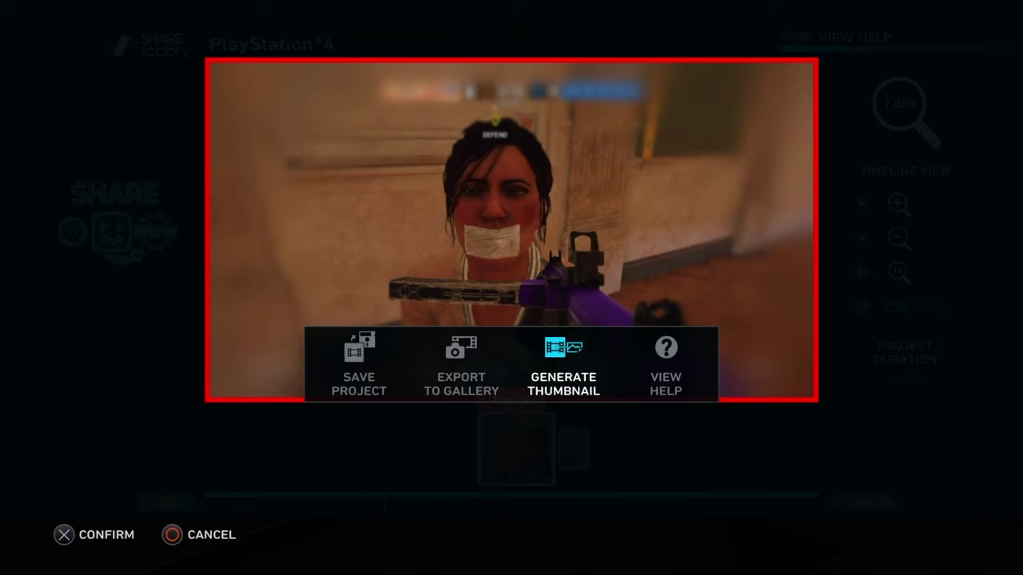
key("Return")
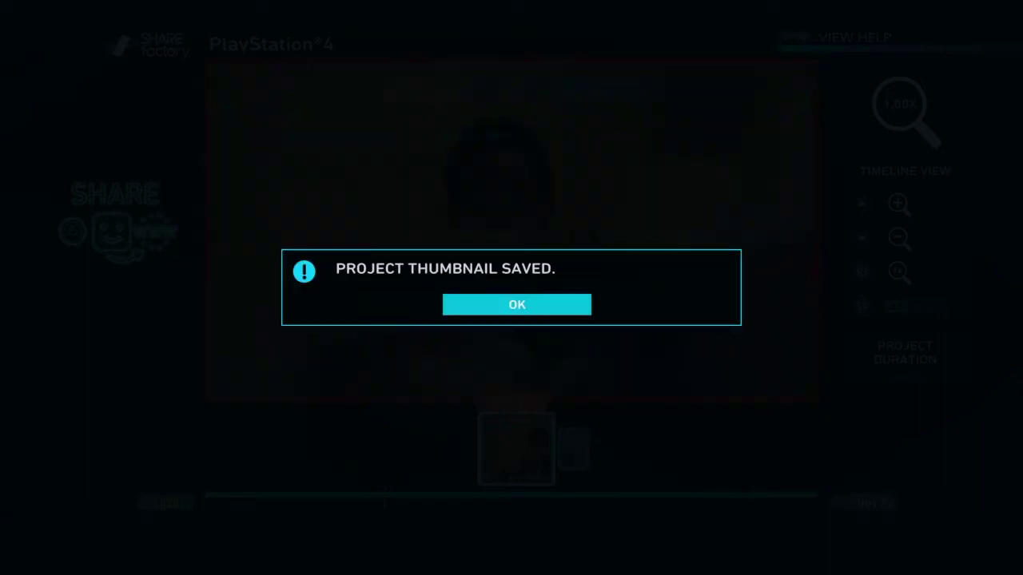
key("Return")
Delete the photo from the timeline in Split Clip, keeping only the 2-second game clip.
key("F2")
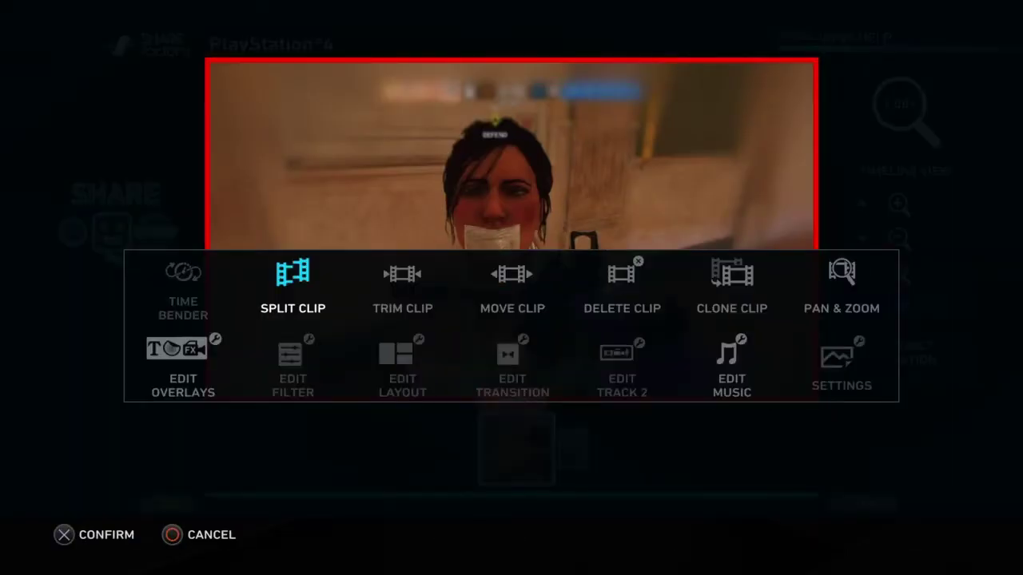
key("Return")
key("Delete")
key("Left")
key("Return")
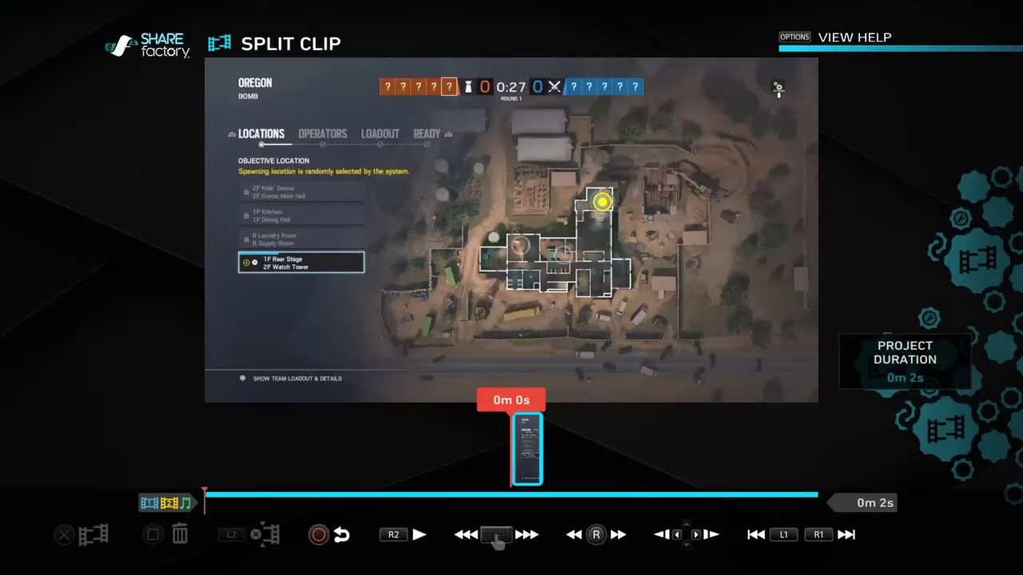
Leave Split Clip, save the video project and exit to the main menu.
key("Escape")
key("Escape")
key("Down")
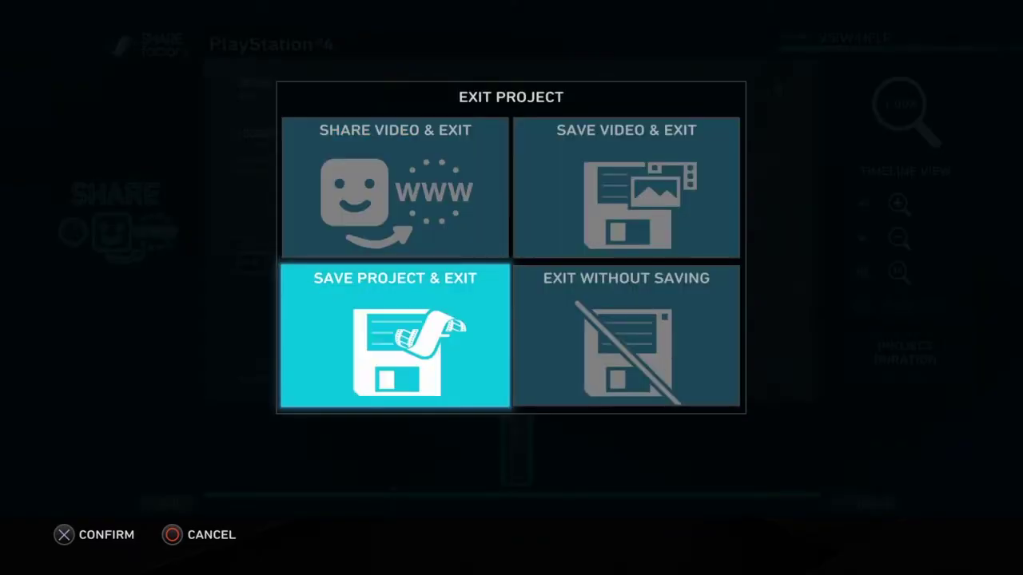
key("Return")
key("Return")
key("Down")
key("Return")
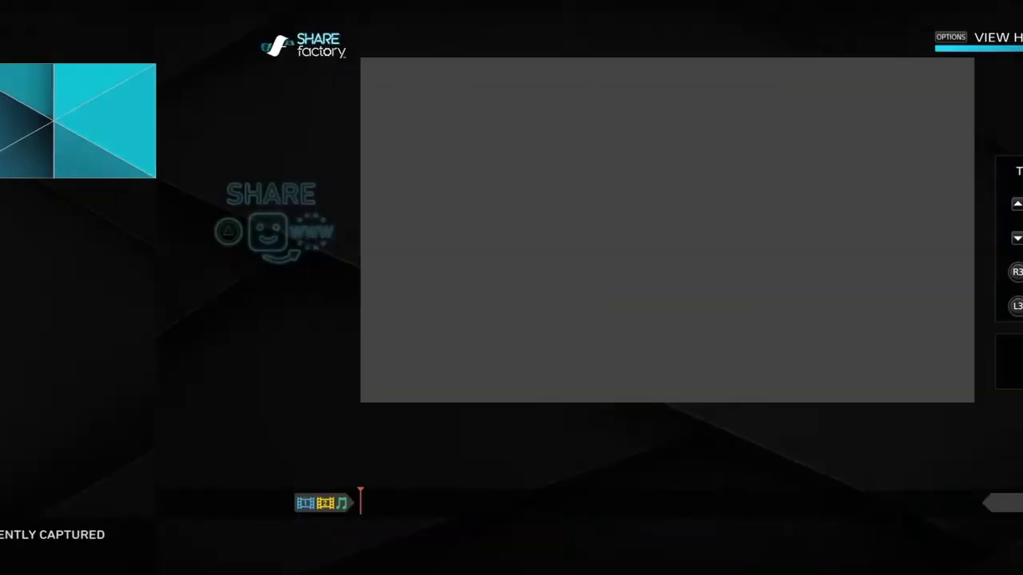
key("Return")
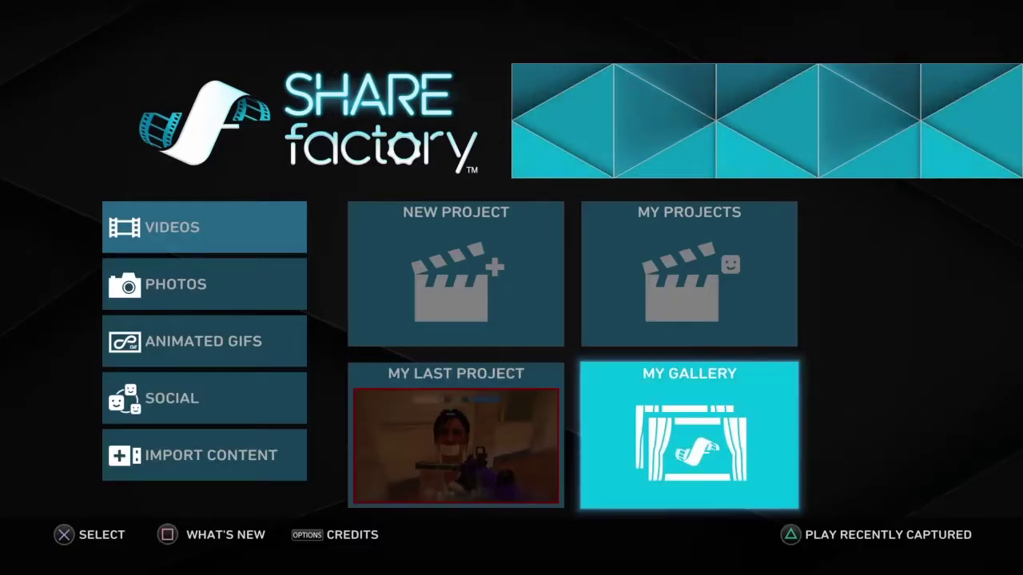
Reopen the last video project.
key("Left")
key("Right")
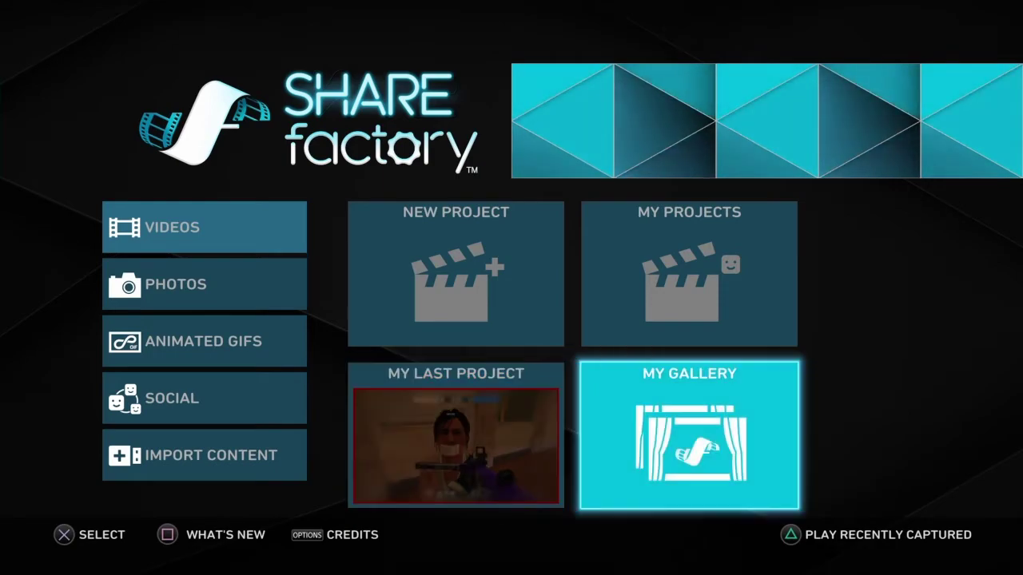
key("Left")
key("Right")
key("Left")
key("Return")
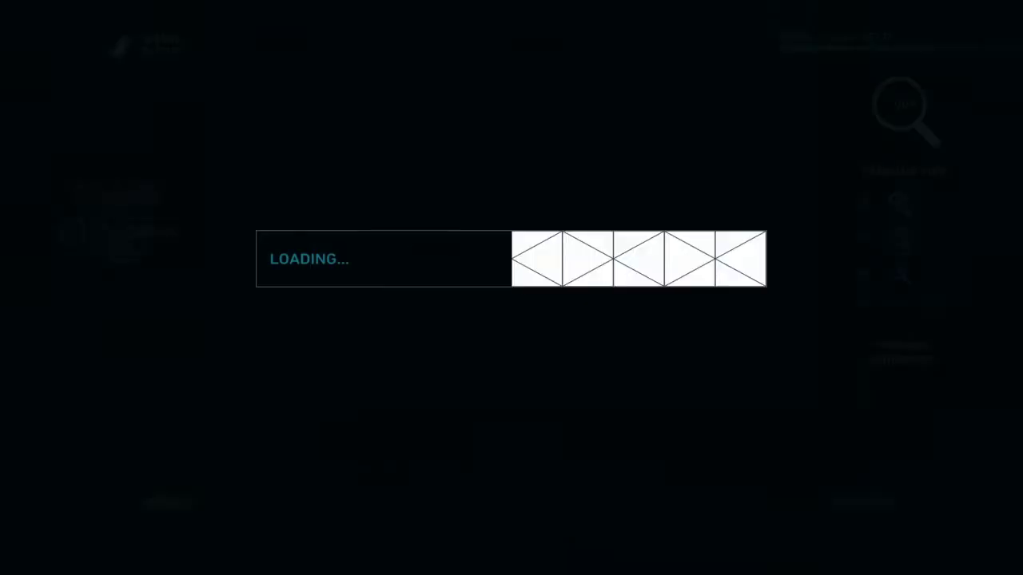
Deselect the ECLIPSE background and add the STARS background as a screenshot after the game clip.
key("Return")
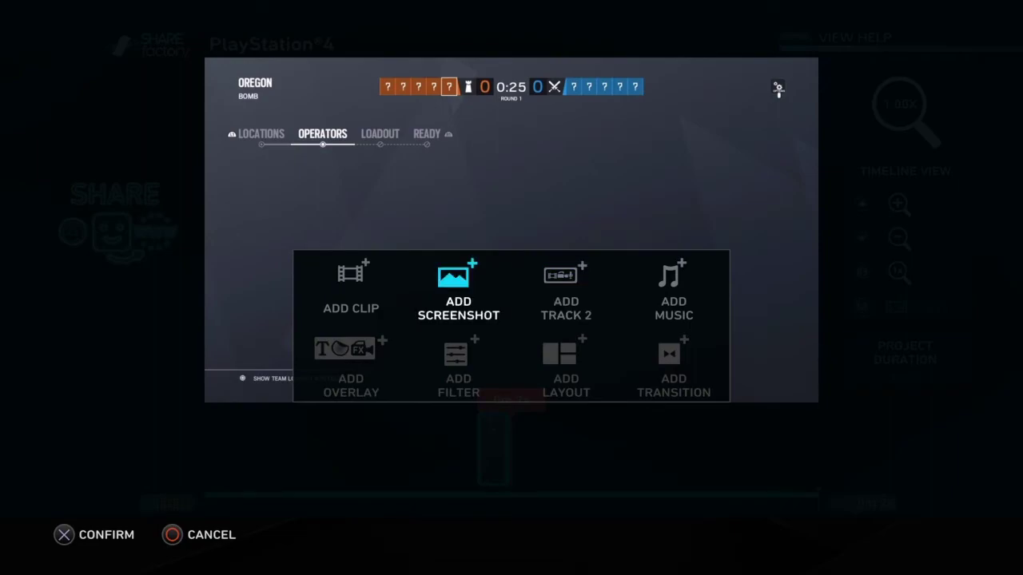
key("Left")
key("Return")
key("Right")
key("Right")
key("Down")
key("Return")
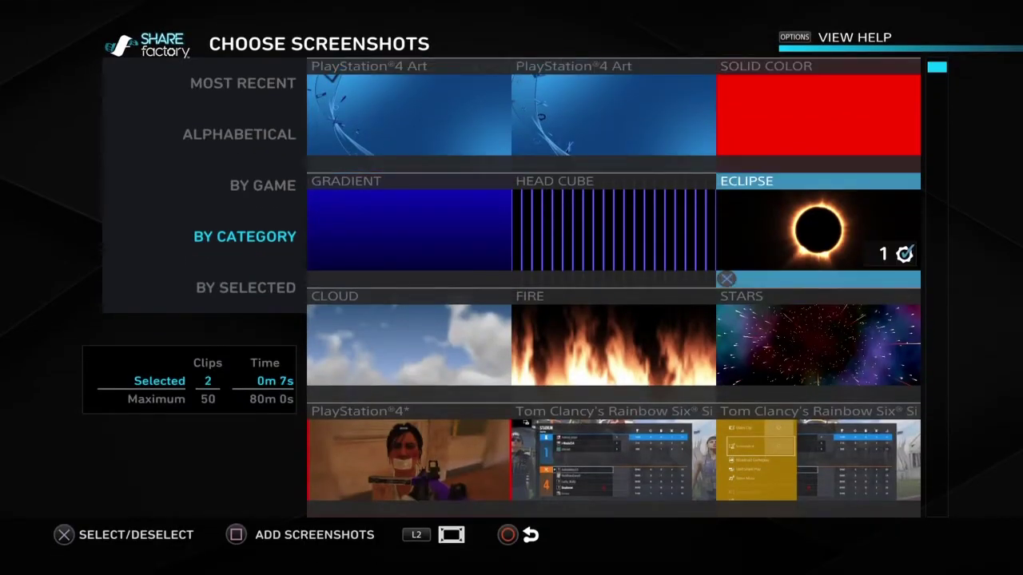
key("Return")
key("Down")
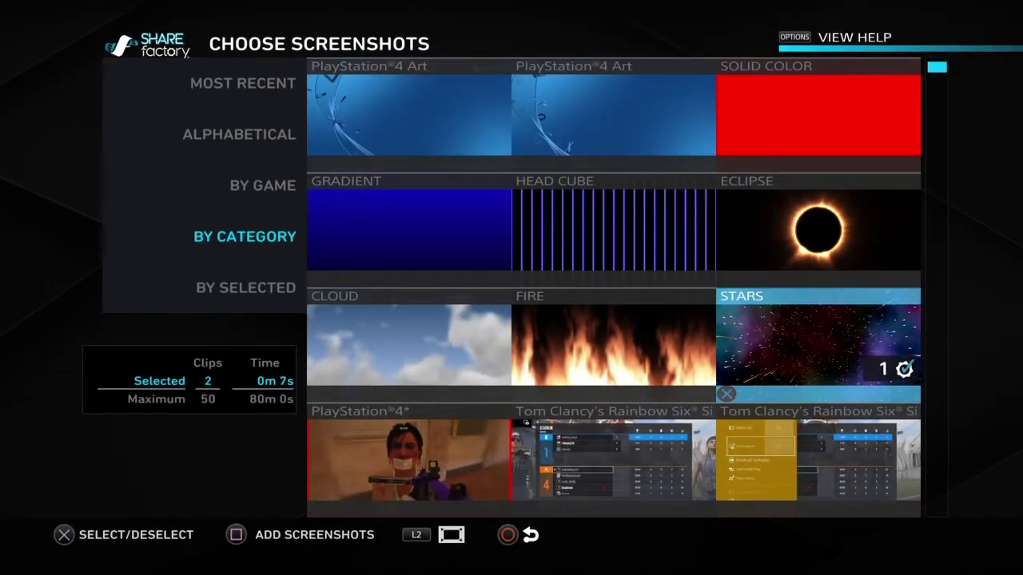
key("Return")
Scrub back and forth through the stars background on the timeline to examine its animation.
key("Right")
key("Left")
key("Right")
key("Left")
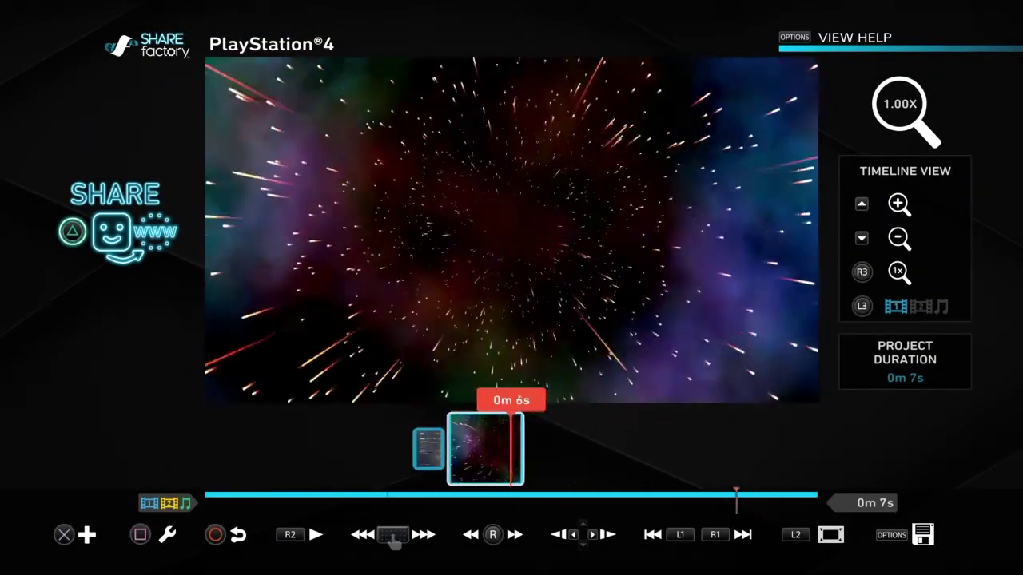
key("Right")
key("Left")
key("Left")
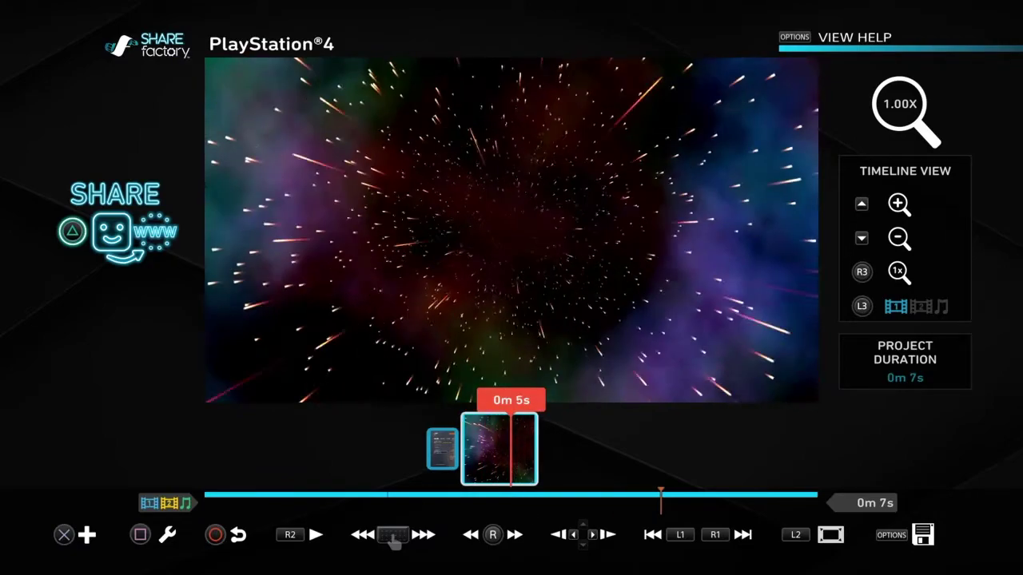
key("Right")
key("Right")
key("Right")
key("Right")
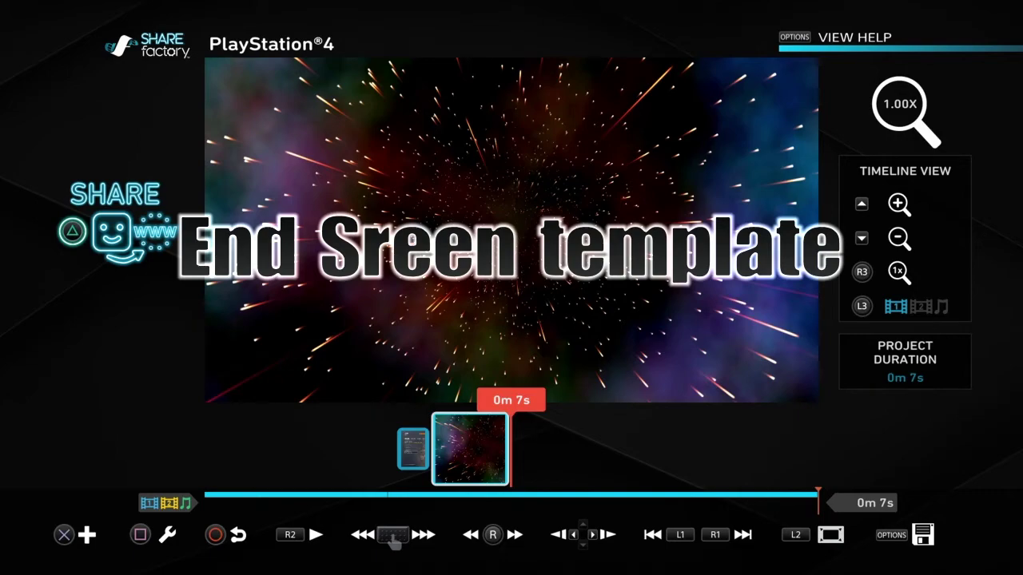
Use Trim Clip on the stars background to extend its end to 0m 20s and confirm the trim.
key("Left")
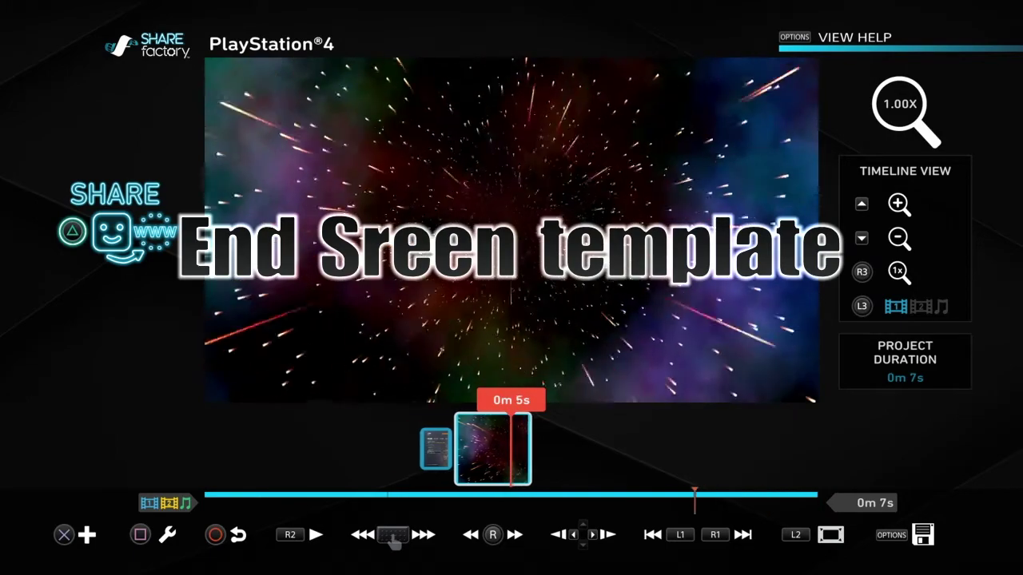
key("square")
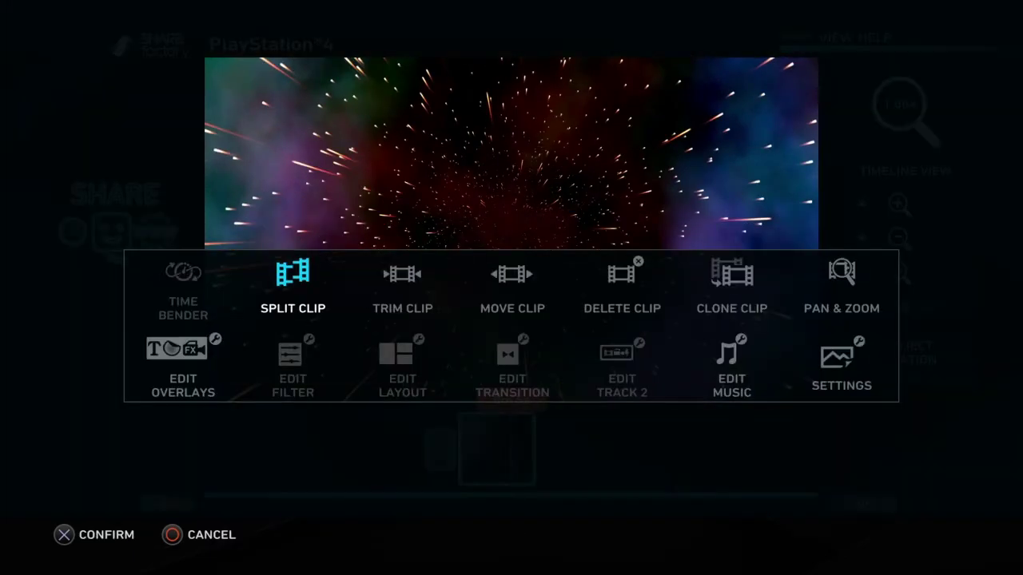
key("Right")
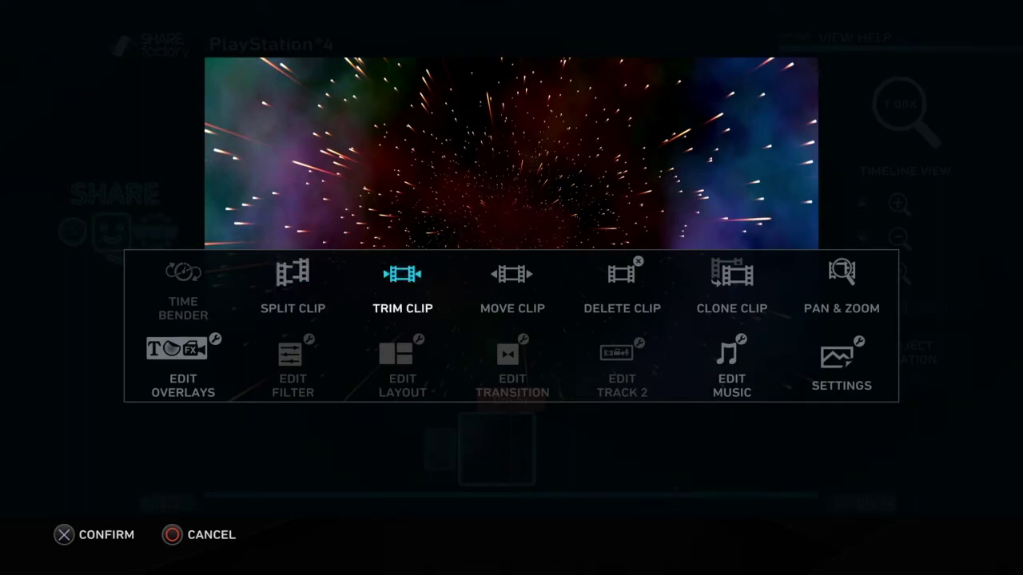
key("Return")
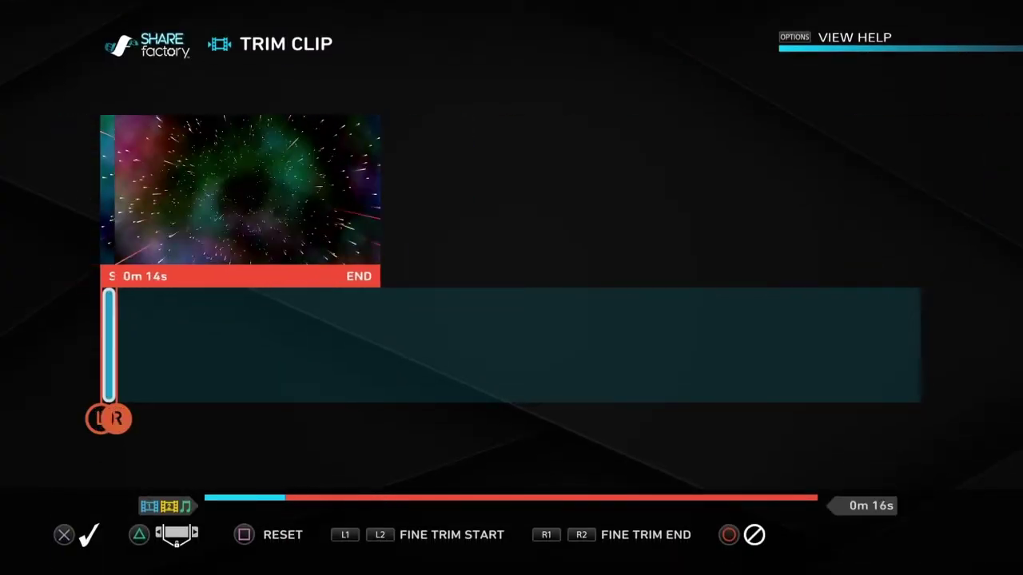
key("Right")
key("Left")
key("Right")
key("Left")
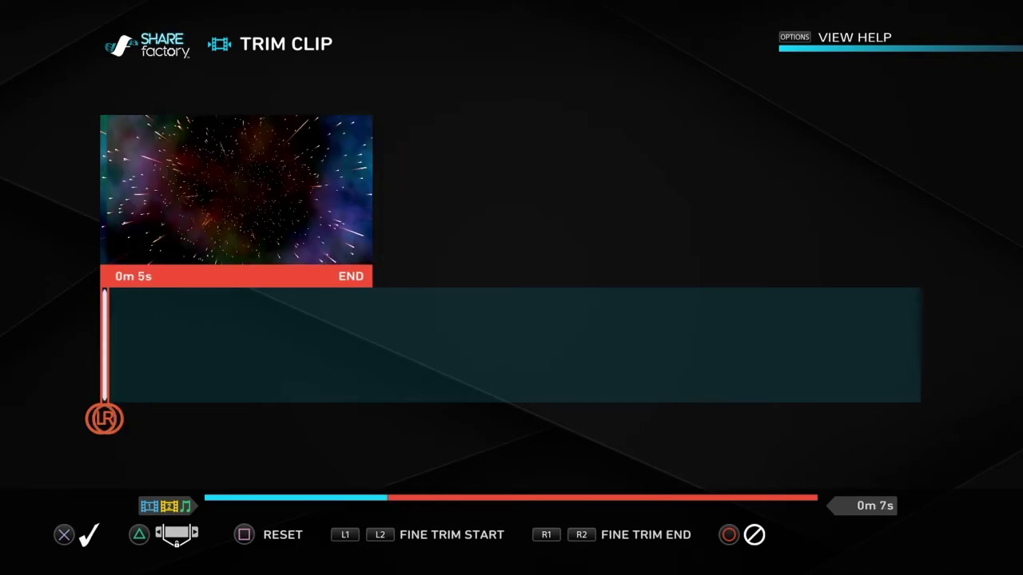
key("Right")
key("Left")
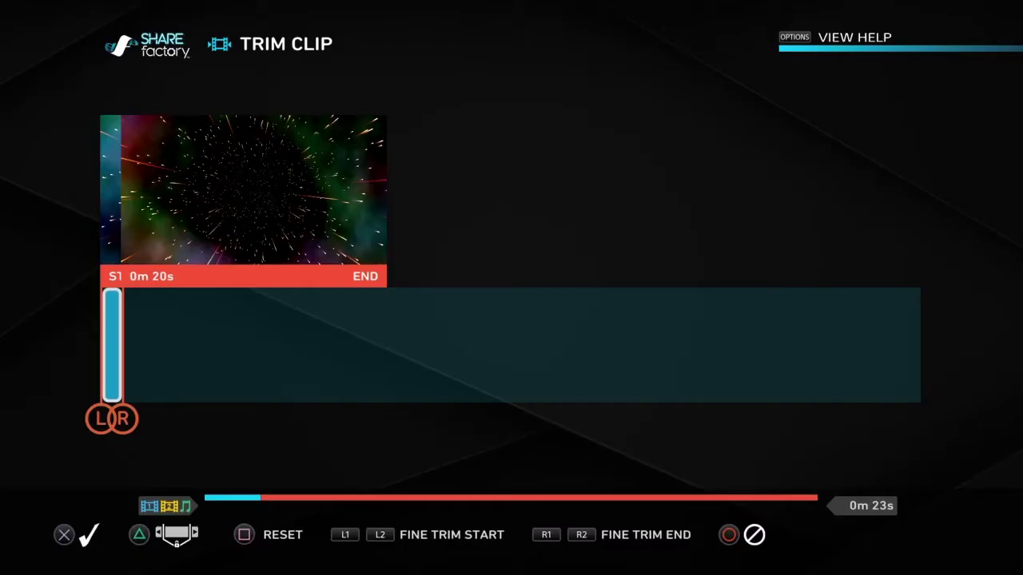
key("Return")
Add the red straight right-pointing arrow sticker as a 5.0 s overlay at 0m 7s on the stars background.
key("Left")
key("Right")
key("Left")
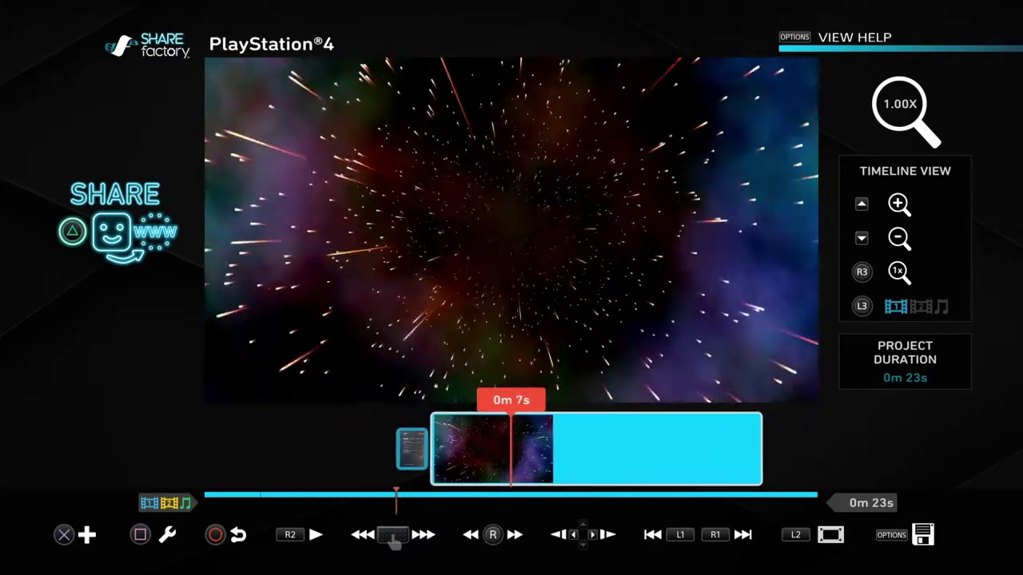
key("Return")
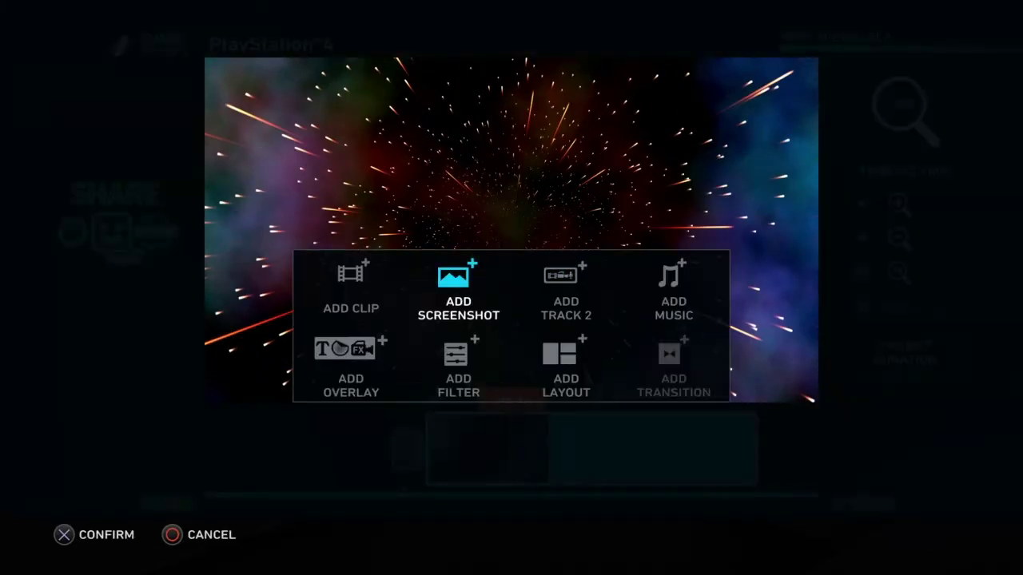
key("Down")
key("Left")
key("Return")
key("Down")
key("Down")
key("Down")
key("Down")
key("Down")
key("Down")
key("Down")
key("Down")
key("Down")
key("Down")
key("Down")
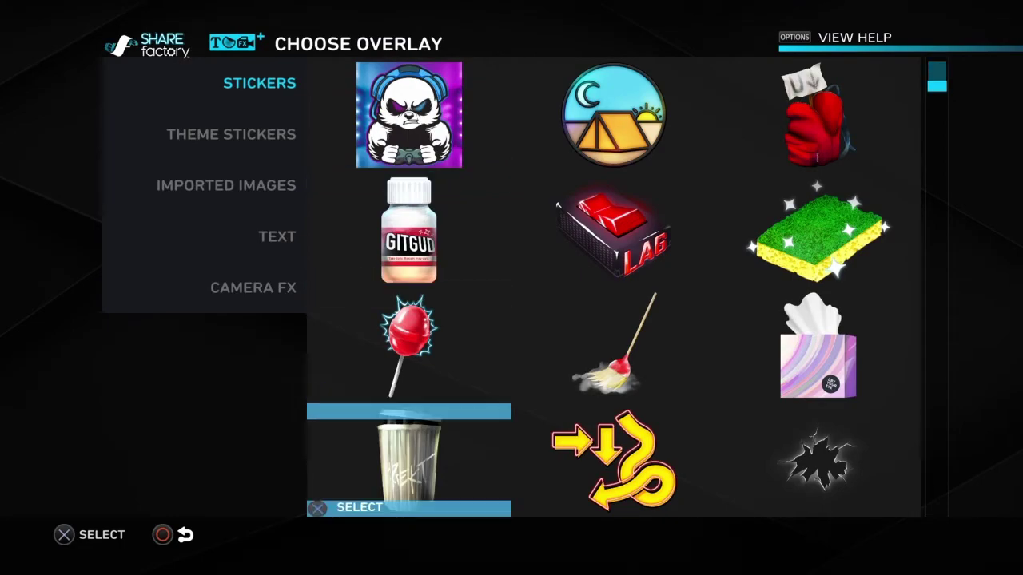
key("Down")
key("Down")
key("Down")
key("Down")
key("Down")
key("Down")
key("Down")
key("Down")
key("Down")
key("Down")
key("Down")
key("Down")
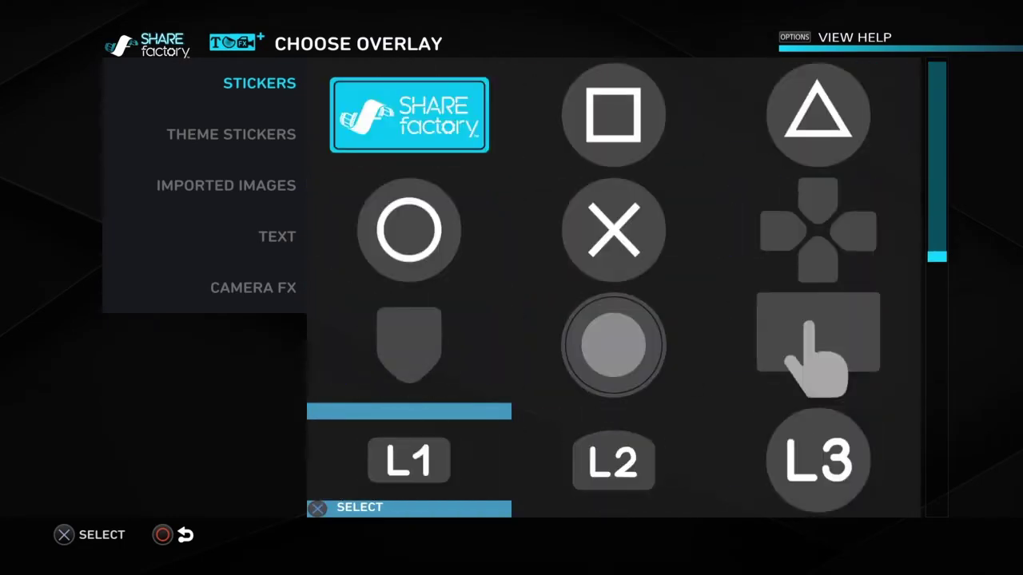
key("Down")
key("Down")
key("Down")
key("Down")
key("Down")
key("Down")
key("Down")
key("Down")
key("Down")
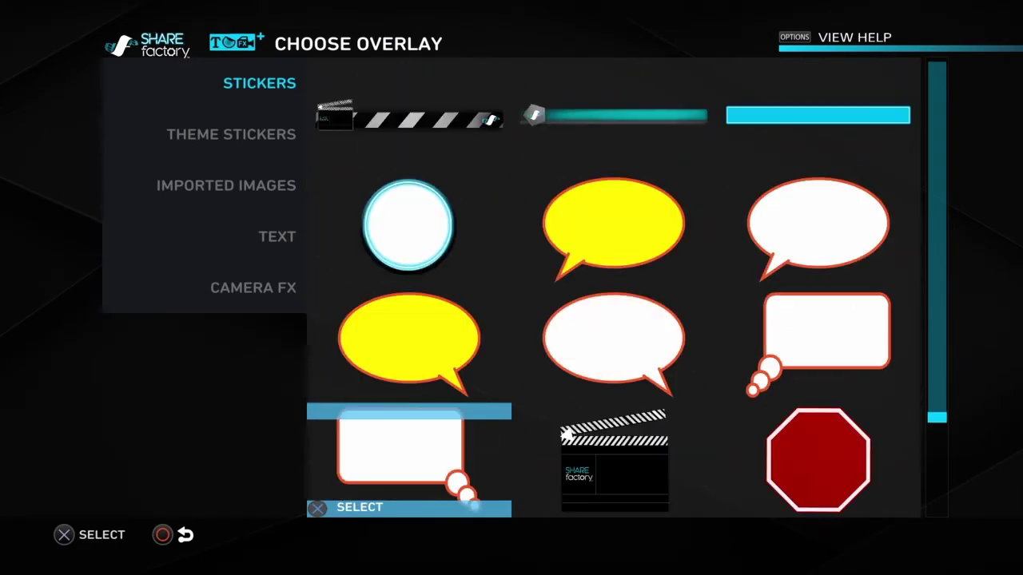
key("Down")
key("Down")
key("Right")
key("Left")
key("Up")
key("Right")
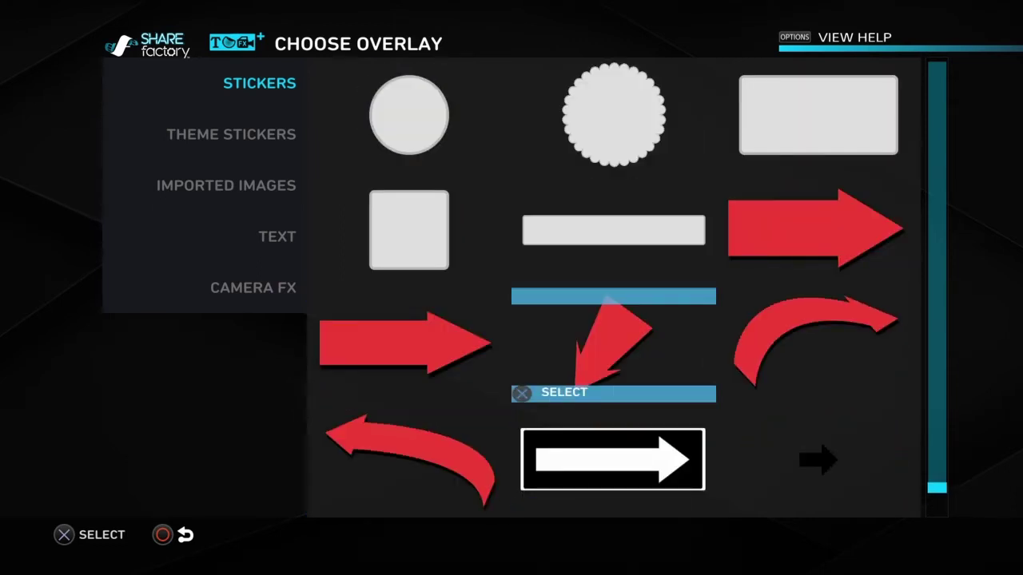
key("Left")
key("Return")
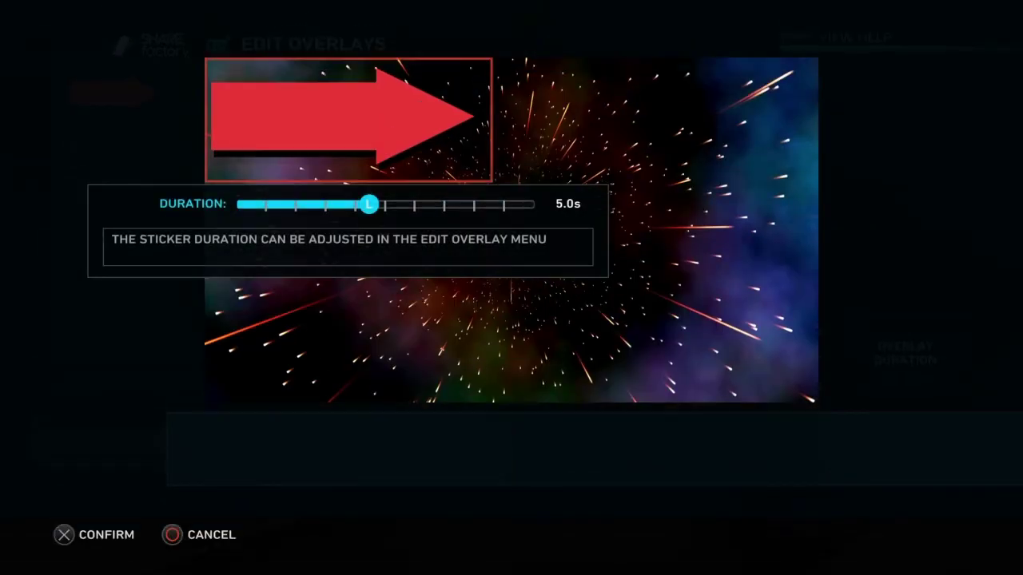
key("Return")
Transform the arrow sticker by rotating it counterclockwise to point nearly straight up and moving it to the lower centre of the frame.
key("Return")
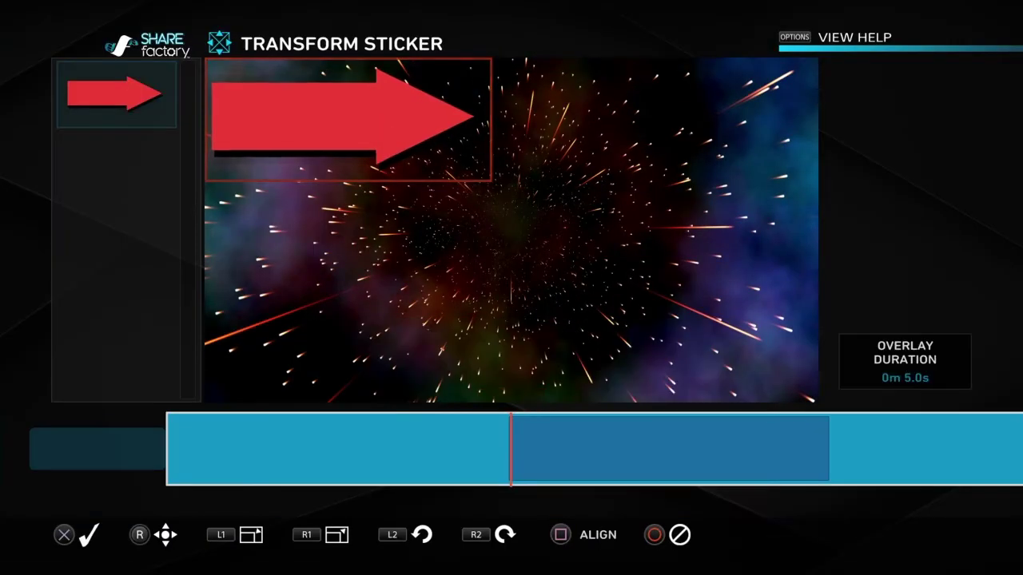
key("L2")
key("Right")
key("Down")
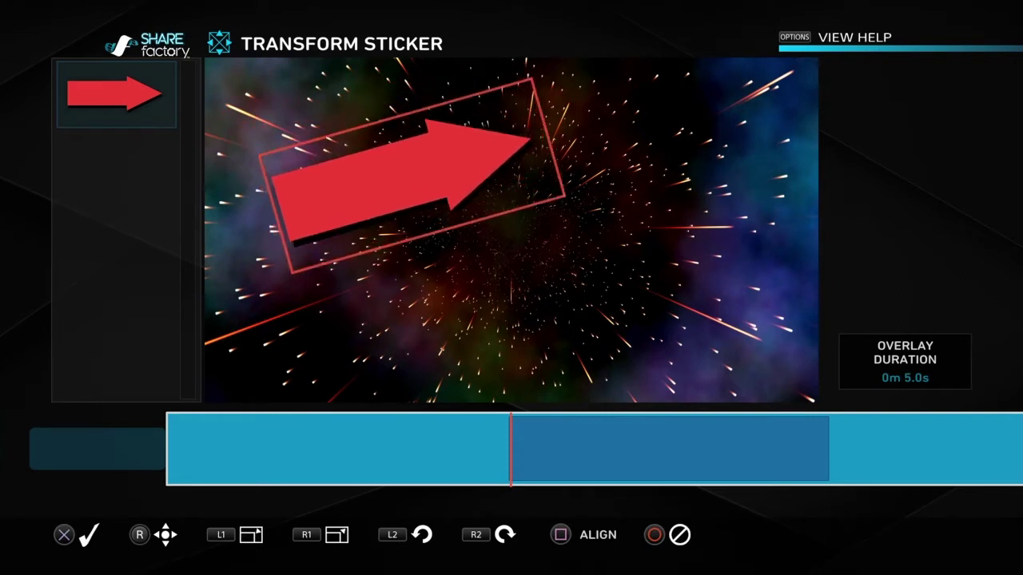
key("L2")
key("Right")
key("Down")
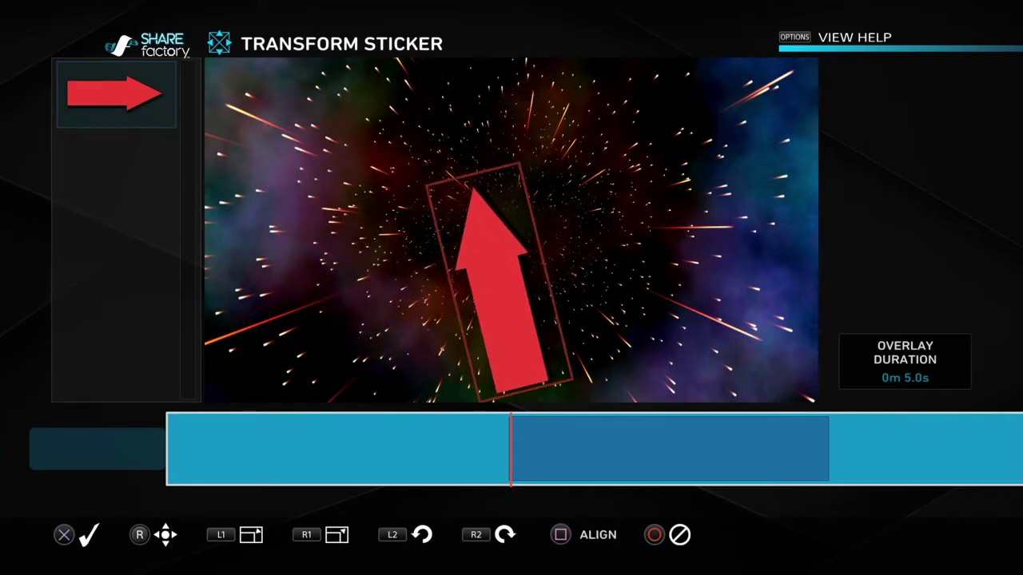
key("R2")
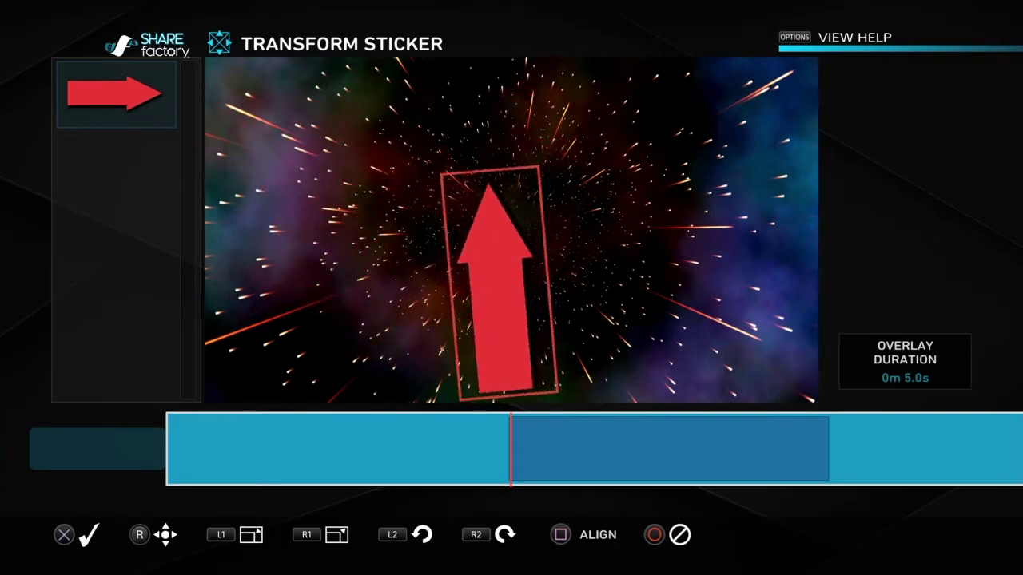
Straighten and shrink the arrow sticker just below the frame's centre, accept the transform and return to the timeline.
key("Down")
key("R1")
key("Up")
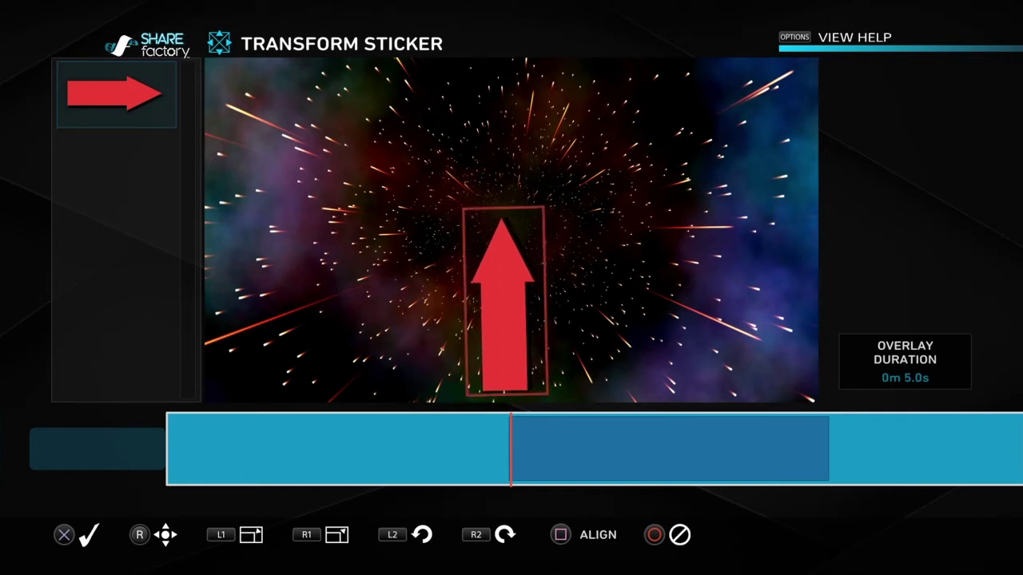
key("R1")
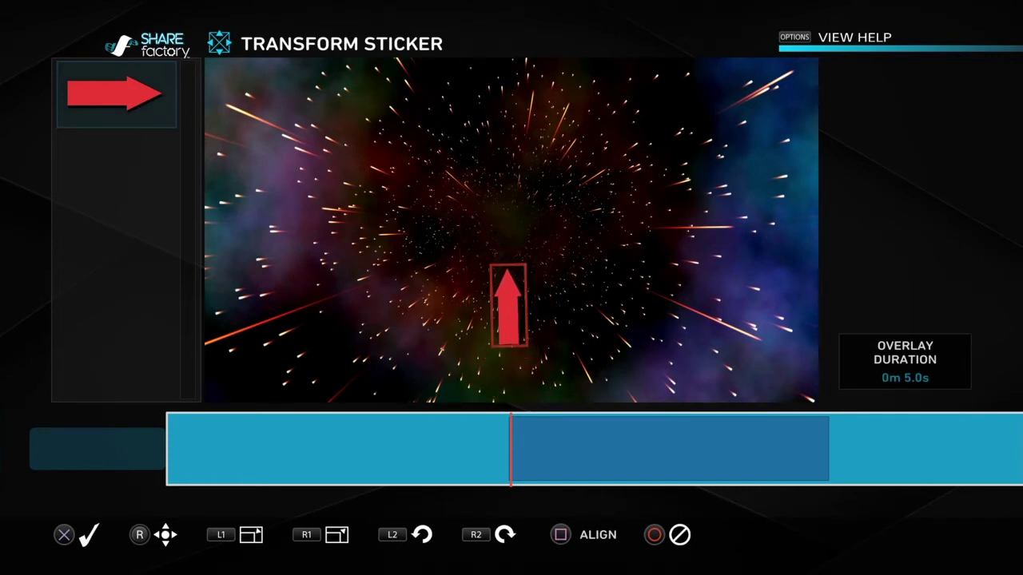
key("x")
key("Return")
key("Escape")
key("Escape")
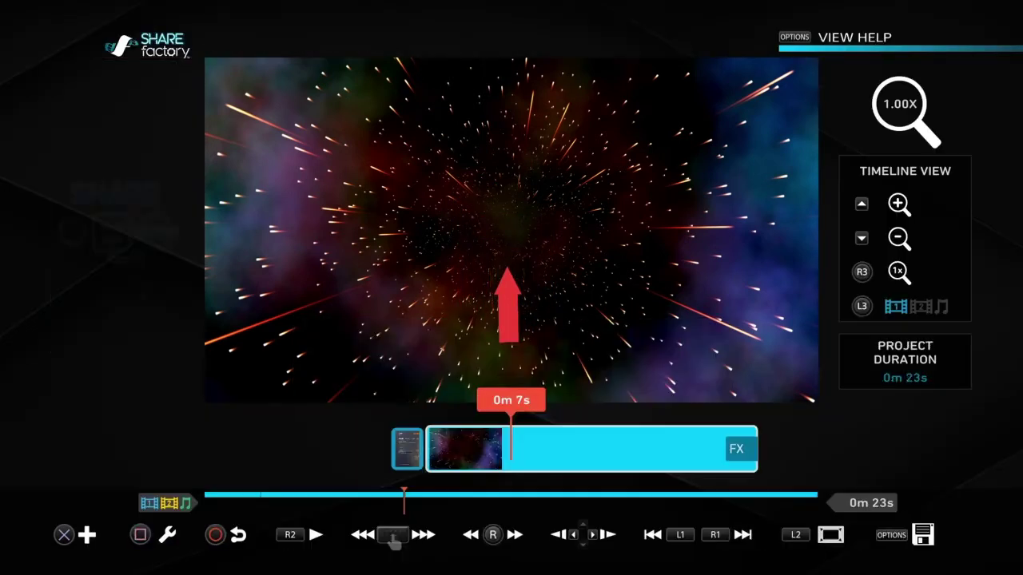
Scrub along the stars background to examine the arrow overlay between about 7 s and 11 s.
key("Right")
key("Left")
key("Right")
key("Escape")
key("Escape")
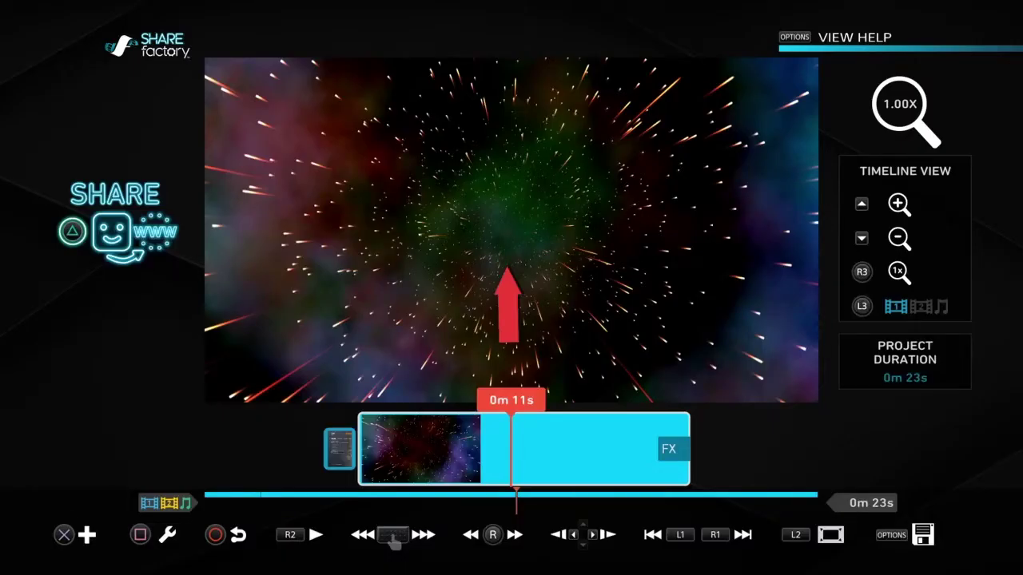
key("Left")
key("Right")
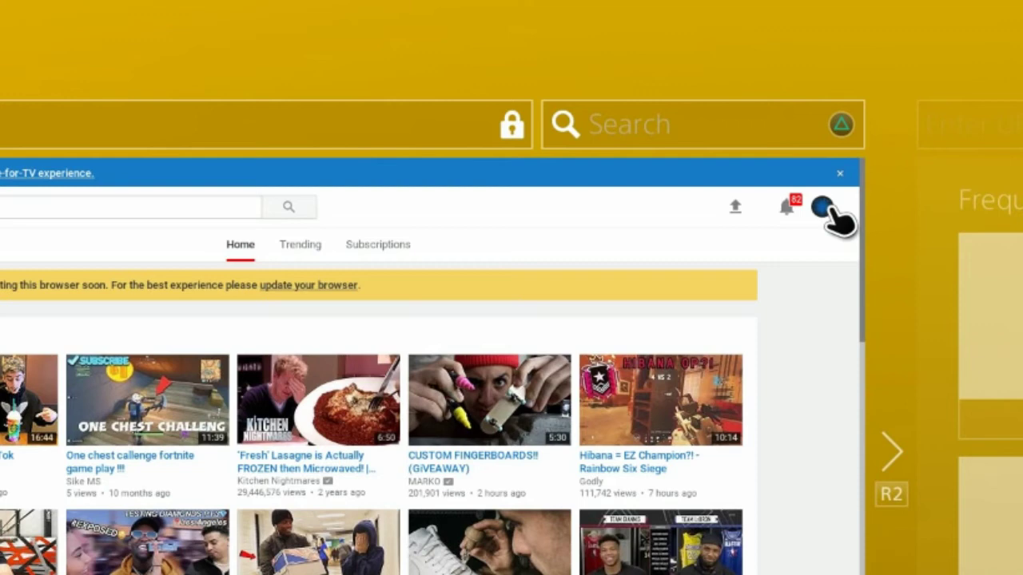
On YouTube in the web browser, open Creator Studio and the End screen editor for the third listed Rainbow Six Siege video.
left_click(822, 207)
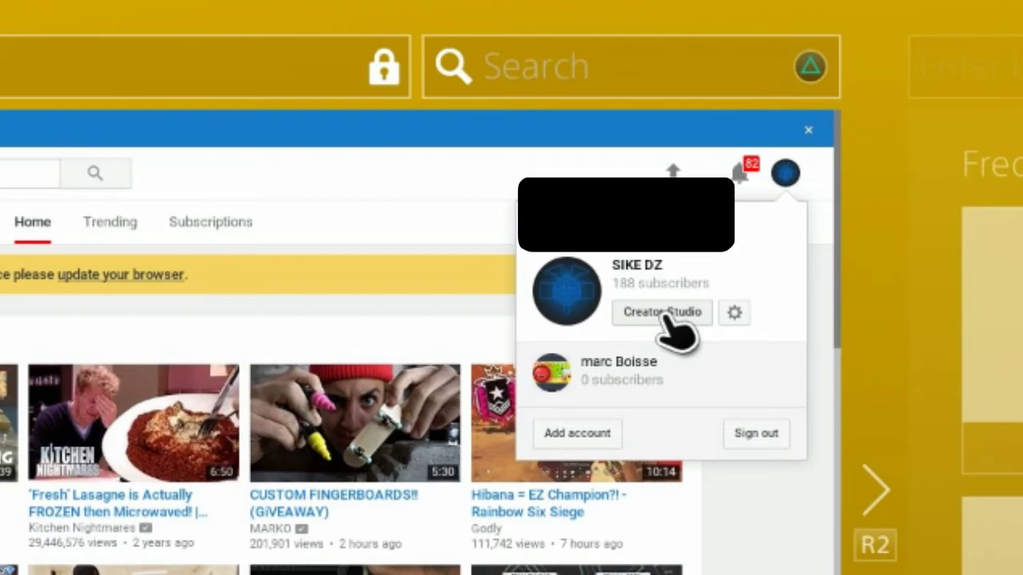
left_click(663, 313)
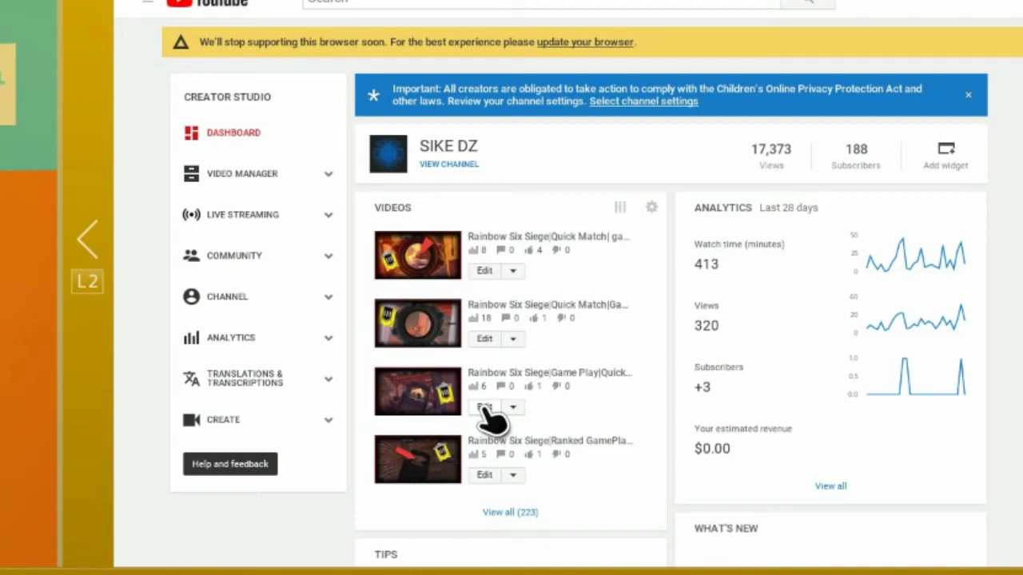
left_click(484, 407)
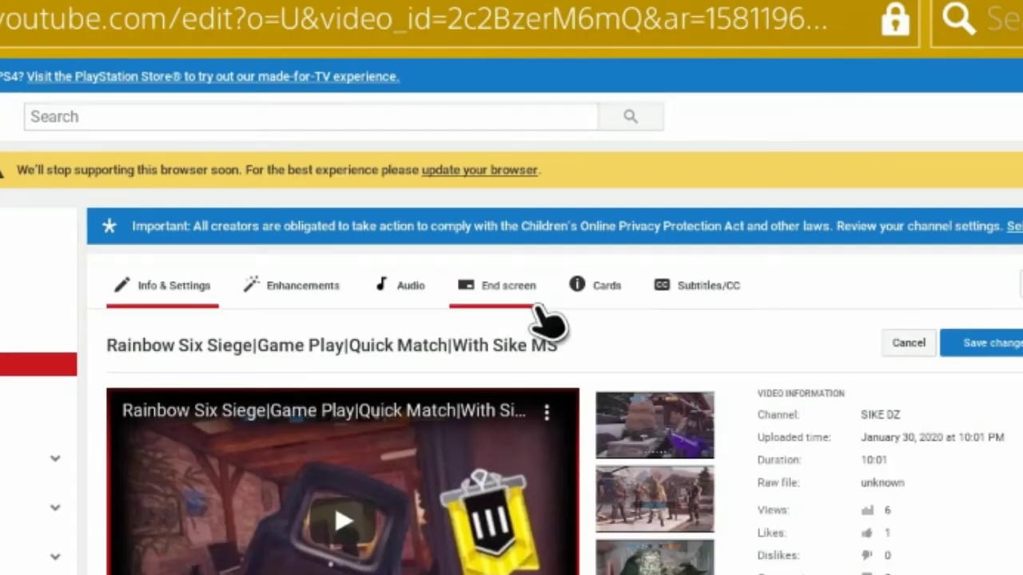
left_click(535, 306)
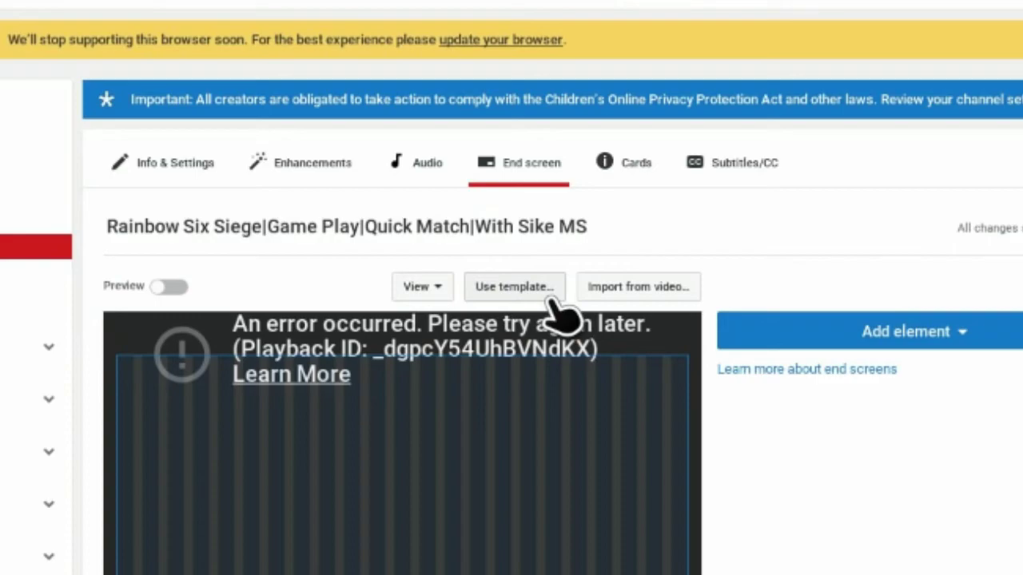
Apply the YouTube end screen template with a central subscribe circle between two video boxes at mid-height.
left_click(552, 297)
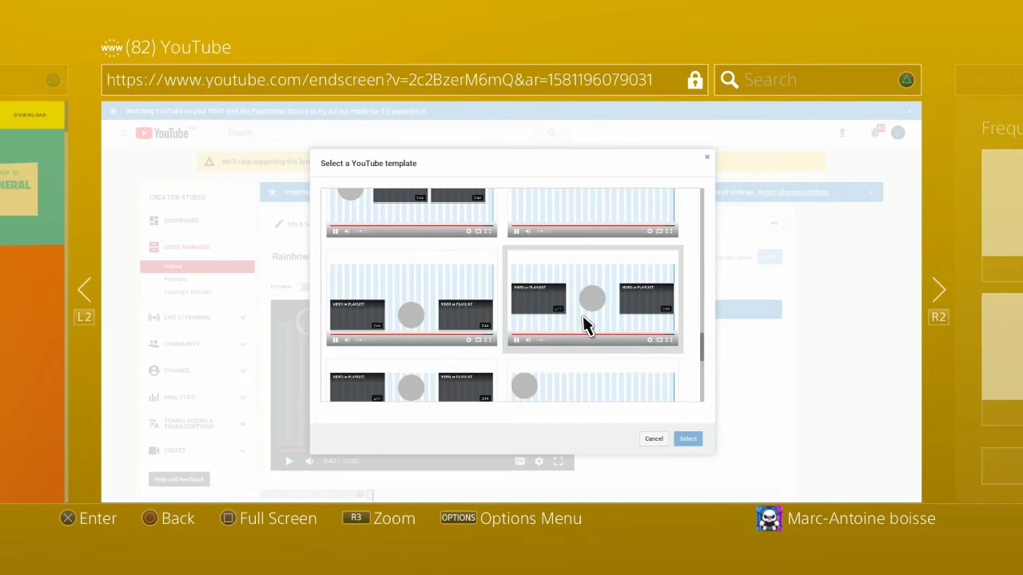
left_click(584, 324)
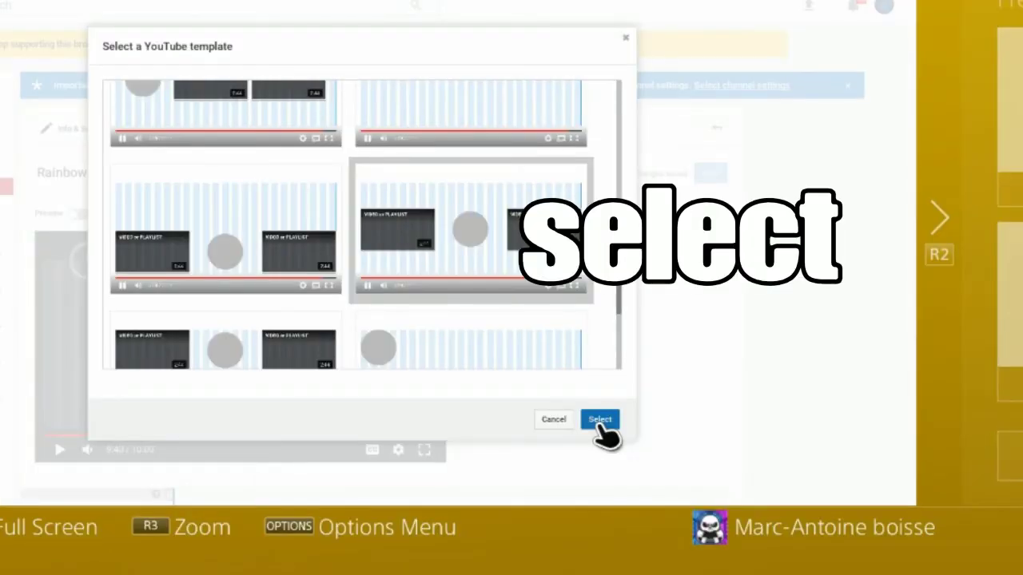
left_click(599, 420)
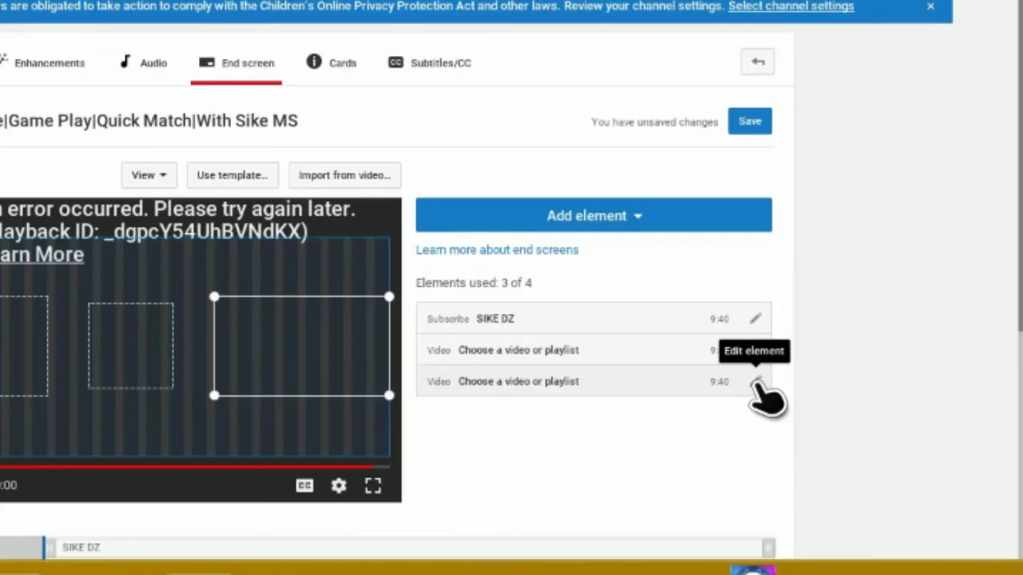
Assign recent Rainbow Six Siege Quick Match uploads to the end screen's two video elements and save the element settings.
left_click(755, 382)
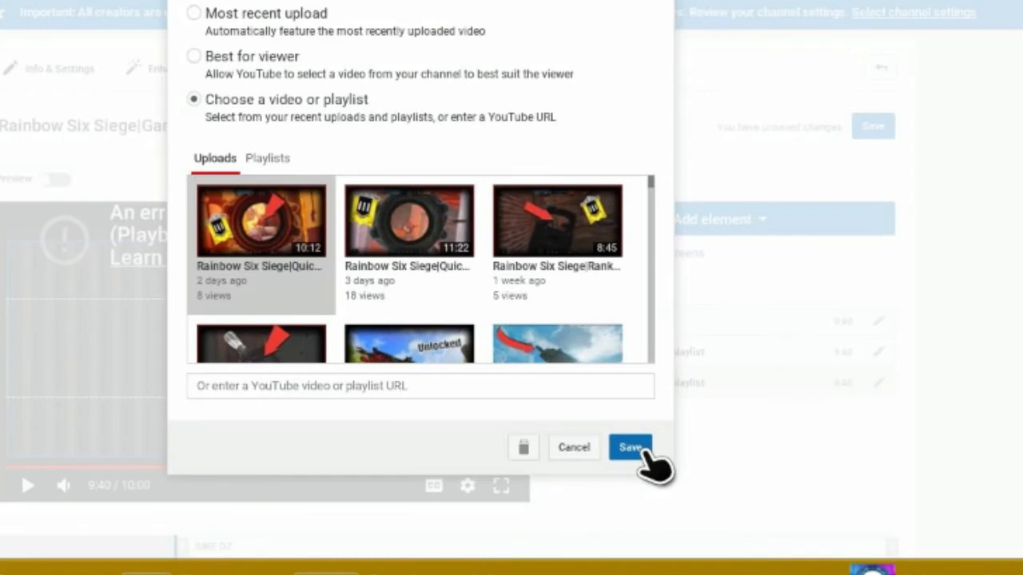
left_click(631, 448)
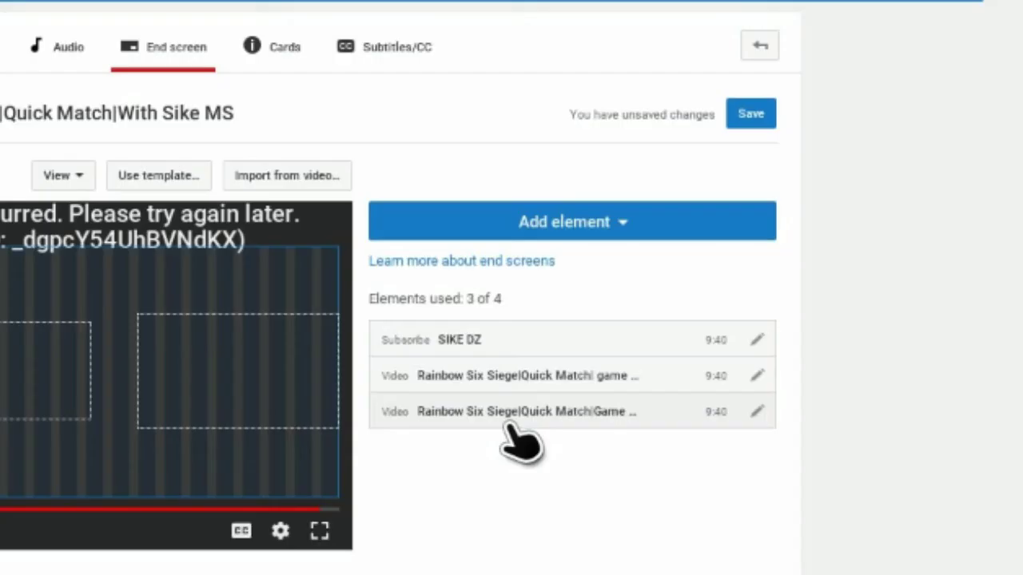